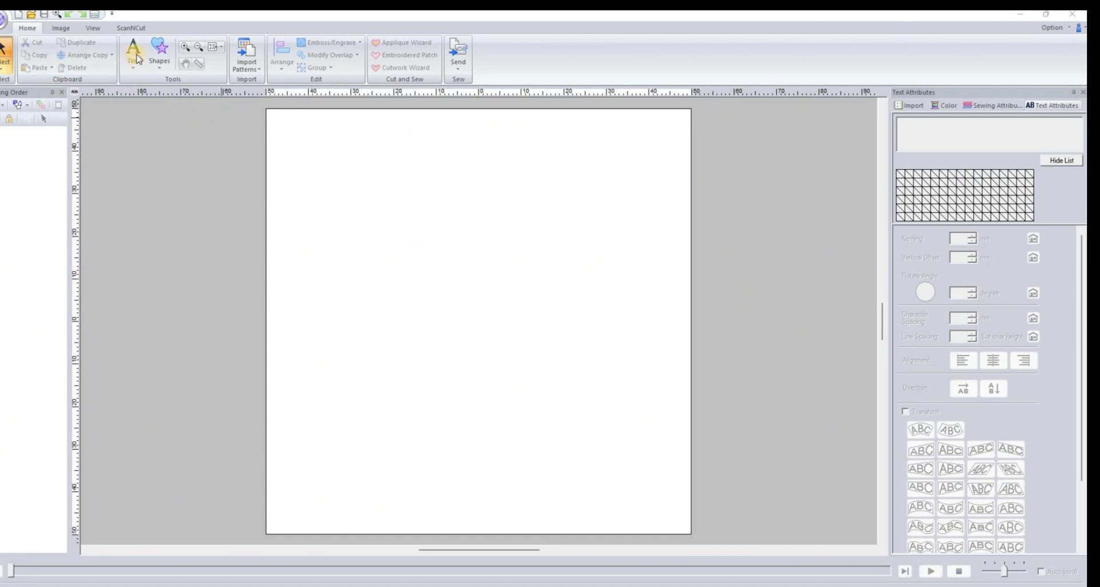
Step: Activate the standard Text tool and set its font to Arabic Web
{"action": "left_click", "coordinate": [131, 83]}
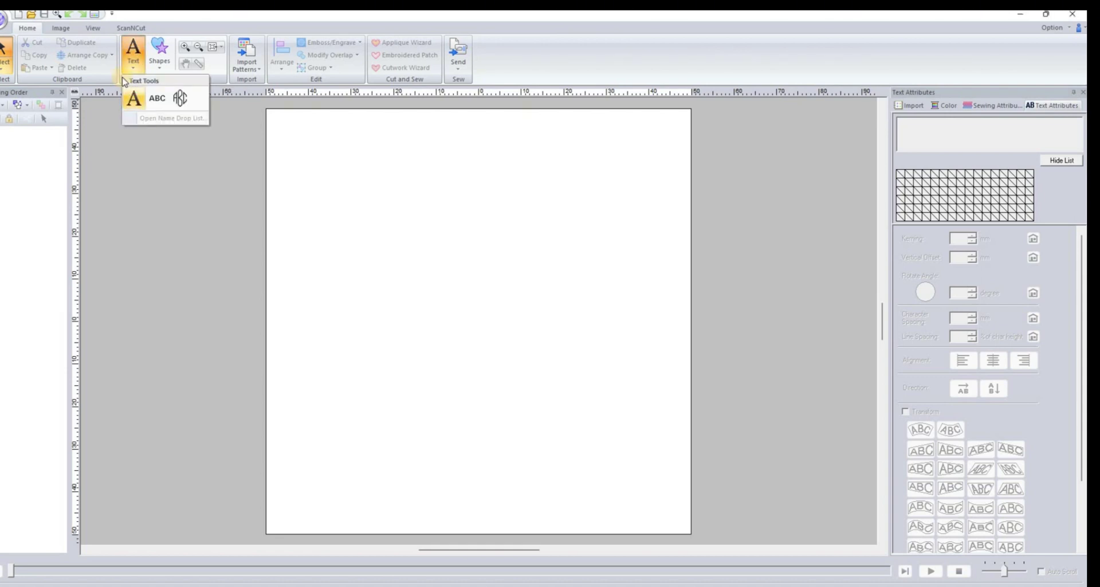
{"action": "left_click", "coordinate": [133, 98]}
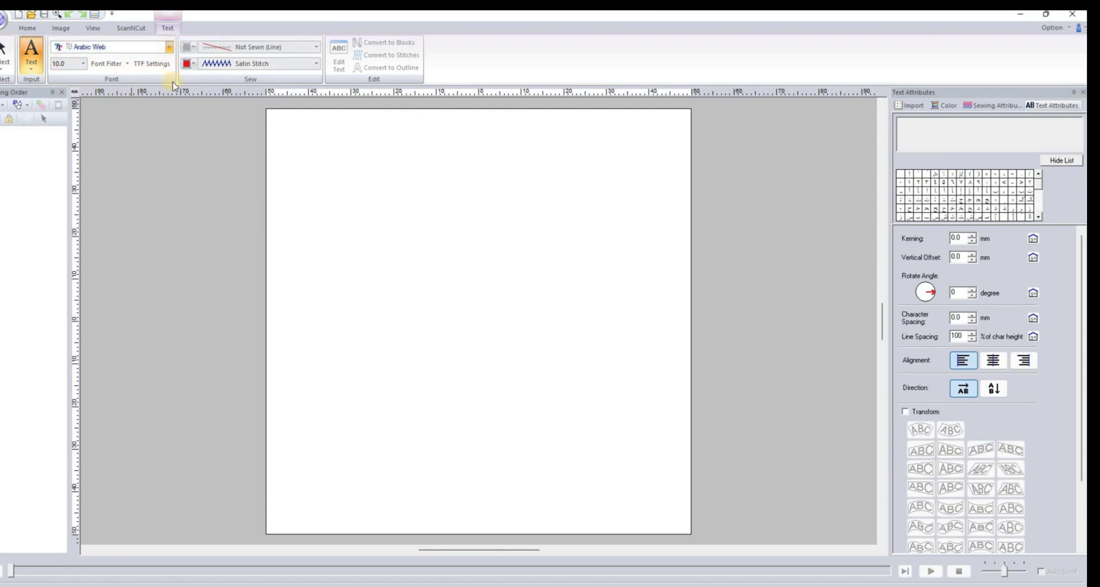
{"action": "left_click", "coordinate": [169, 46]}
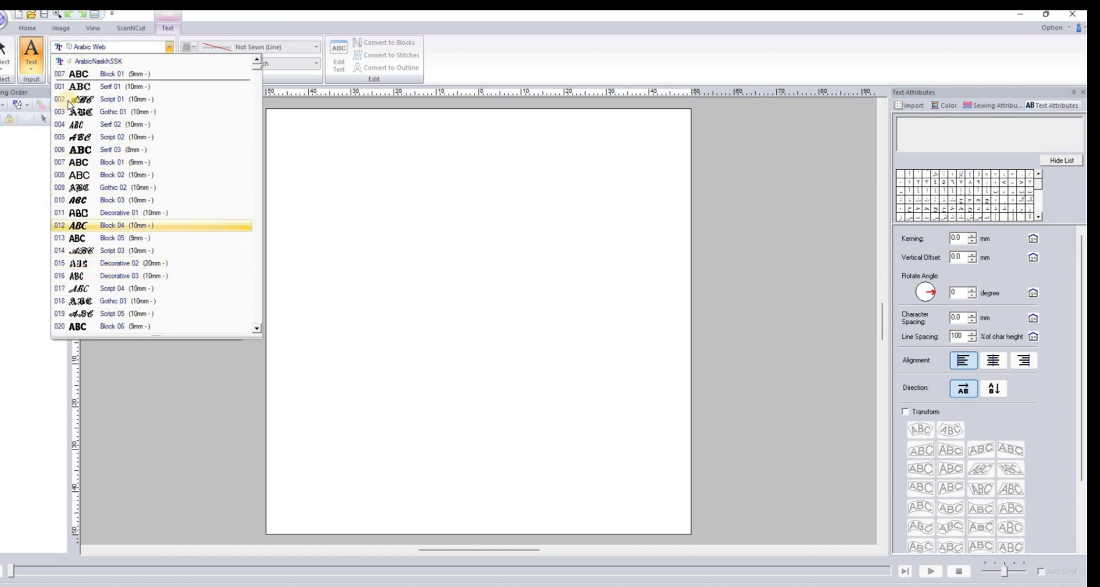
{"action": "scroll", "coordinate": [68, 104], "scroll_direction": "up", "scroll_amount": 1}
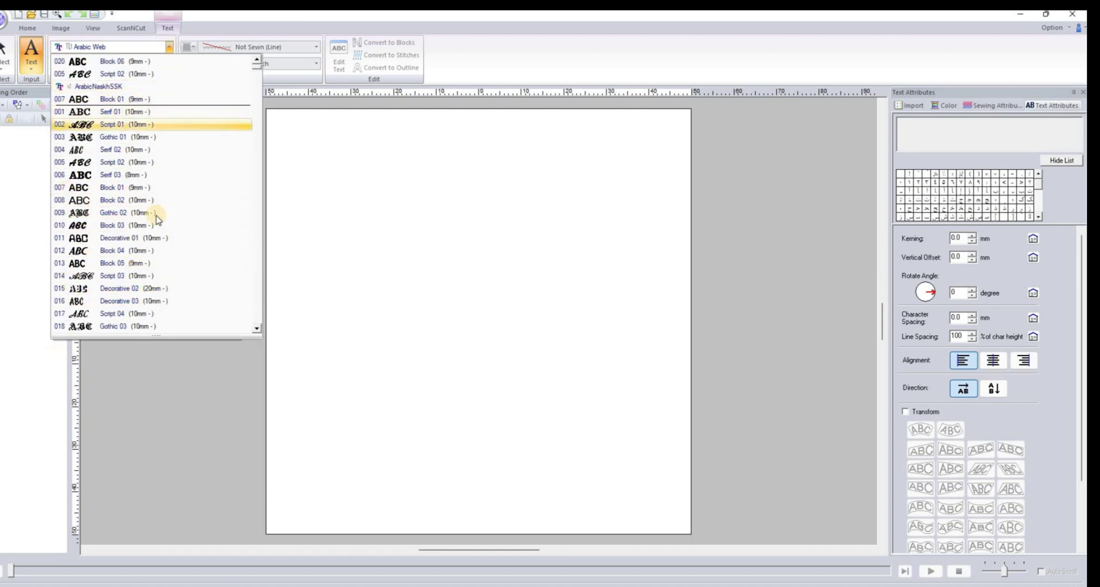
{"action": "scroll", "coordinate": [68, 275], "scroll_direction": "down", "scroll_amount": 5}
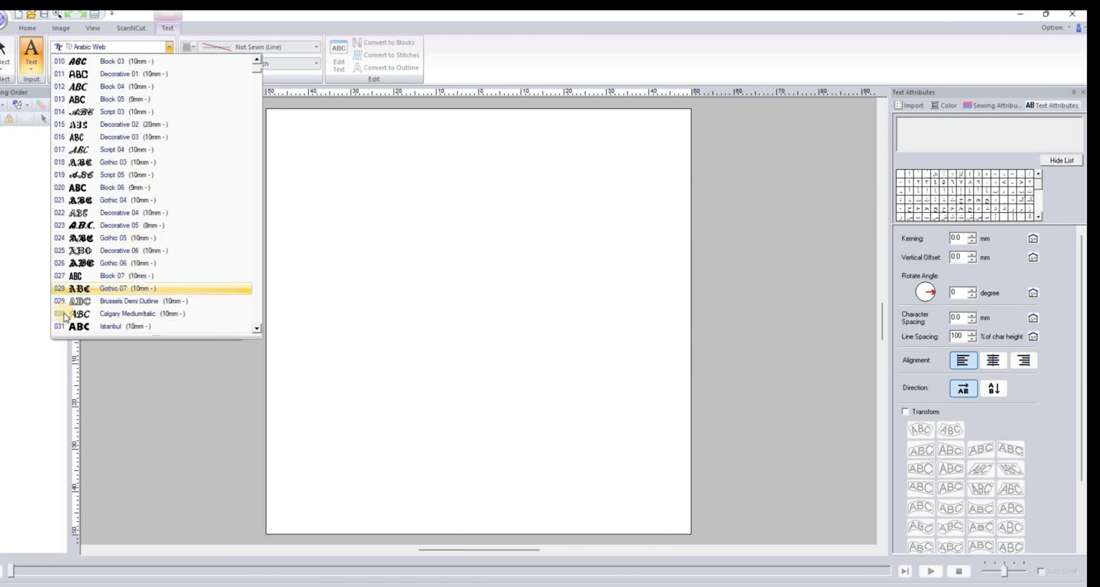
{"action": "scroll", "coordinate": [65, 317], "scroll_direction": "down", "scroll_amount": 12}
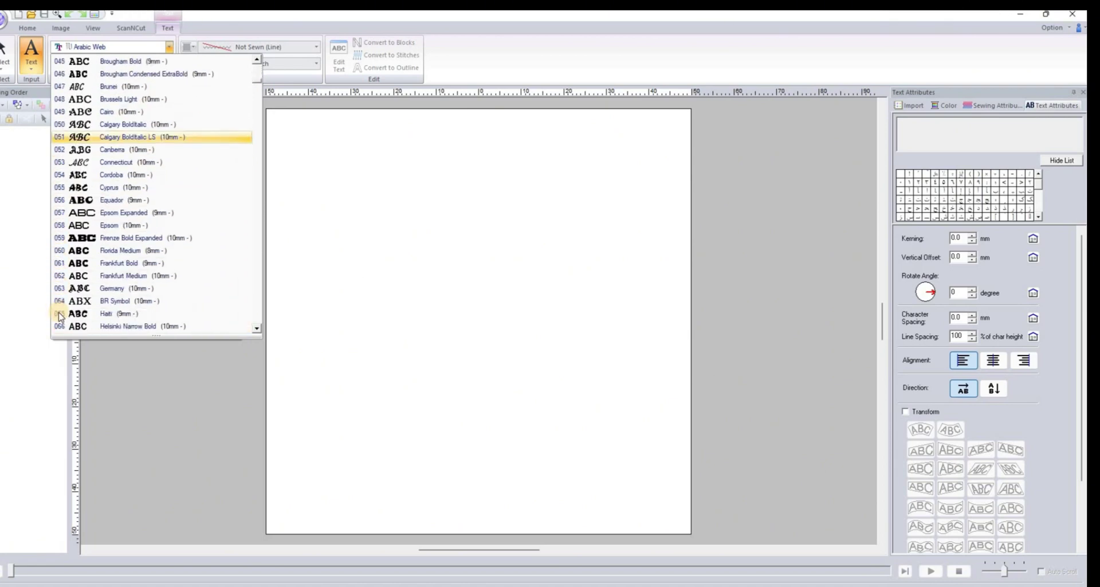
{"action": "scroll", "coordinate": [61, 316], "scroll_direction": "down", "scroll_amount": 14}
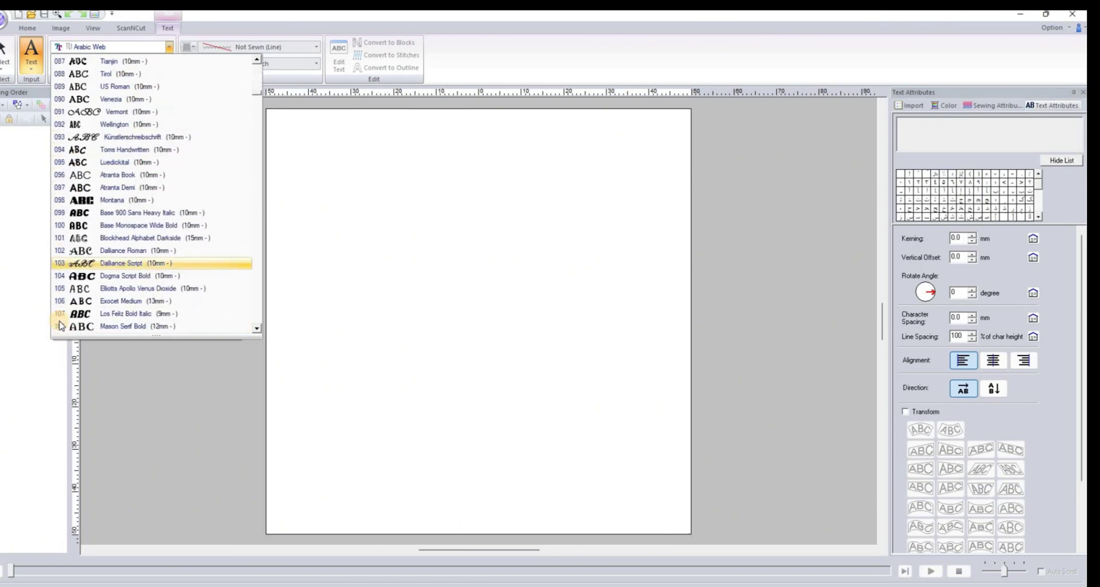
{"action": "scroll", "coordinate": [61, 324], "scroll_direction": "down", "scroll_amount": 6}
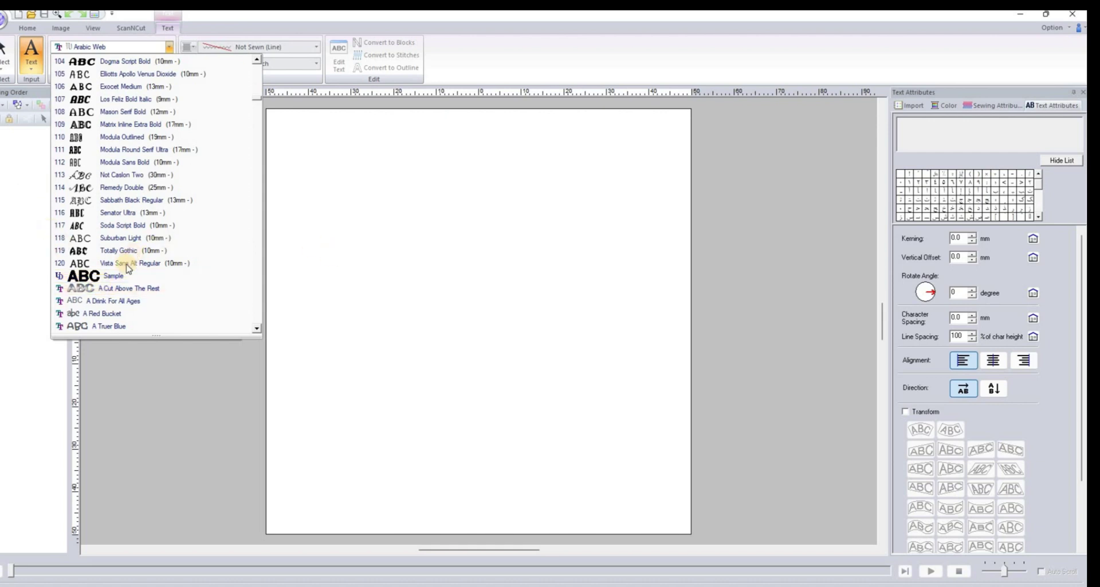
{"action": "scroll", "coordinate": [115, 275], "scroll_direction": "down", "scroll_amount": 2}
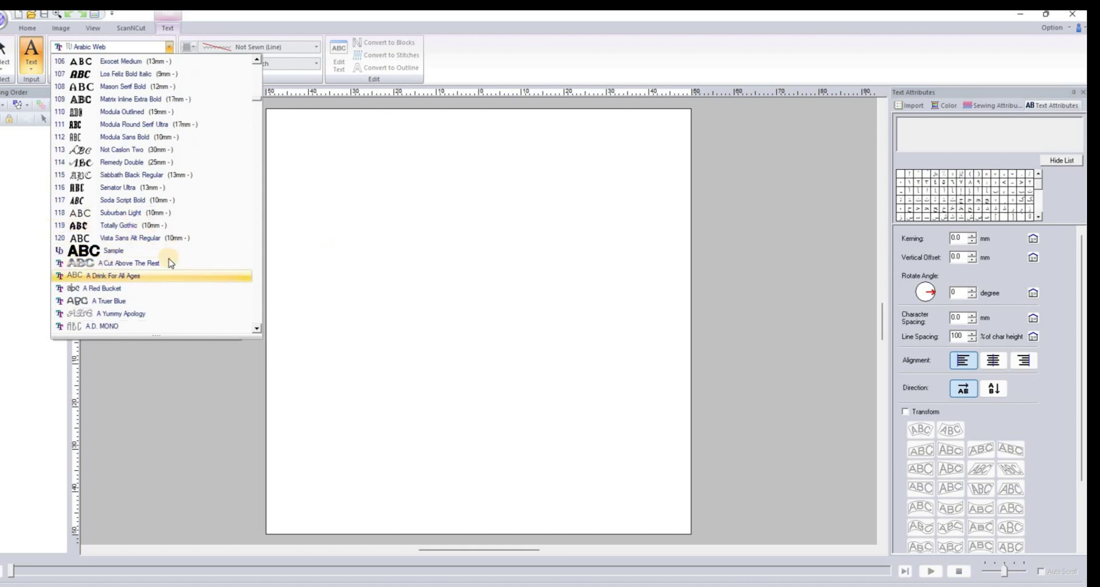
{"action": "scroll", "coordinate": [90, 278], "scroll_direction": "down", "scroll_amount": 3}
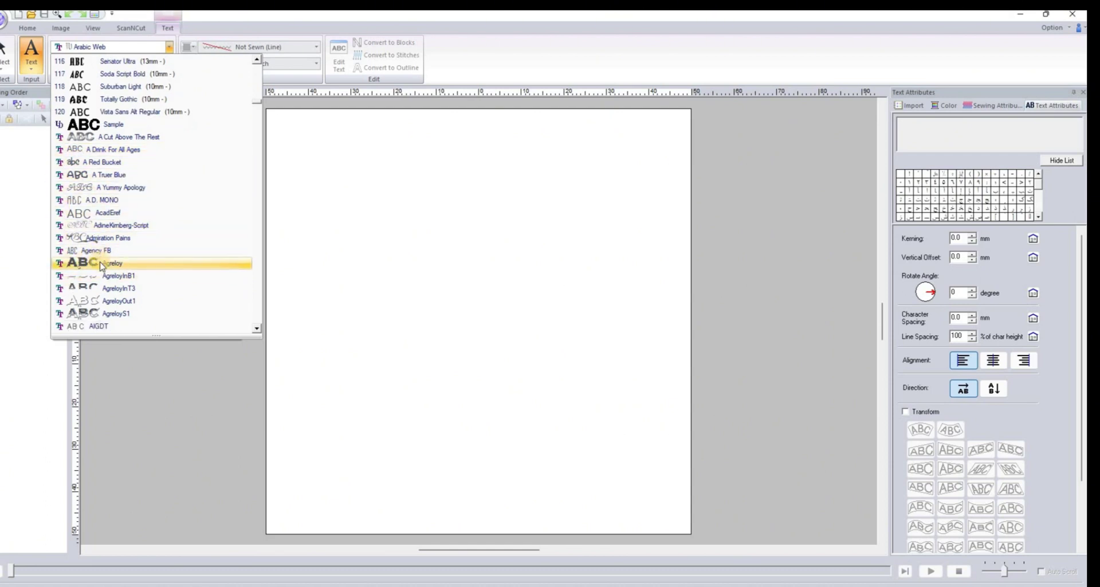
{"action": "scroll", "coordinate": [86, 294], "scroll_direction": "down", "scroll_amount": 1}
{"action": "scroll", "coordinate": [86, 295], "scroll_direction": "down", "scroll_amount": 3}
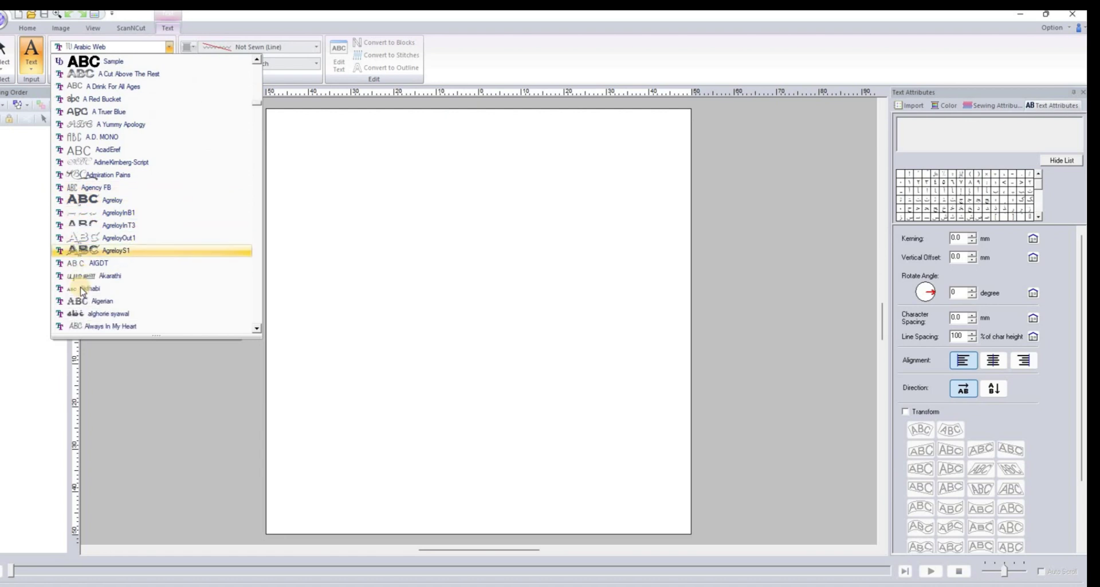
{"action": "scroll", "coordinate": [94, 295], "scroll_direction": "down", "scroll_amount": 4}
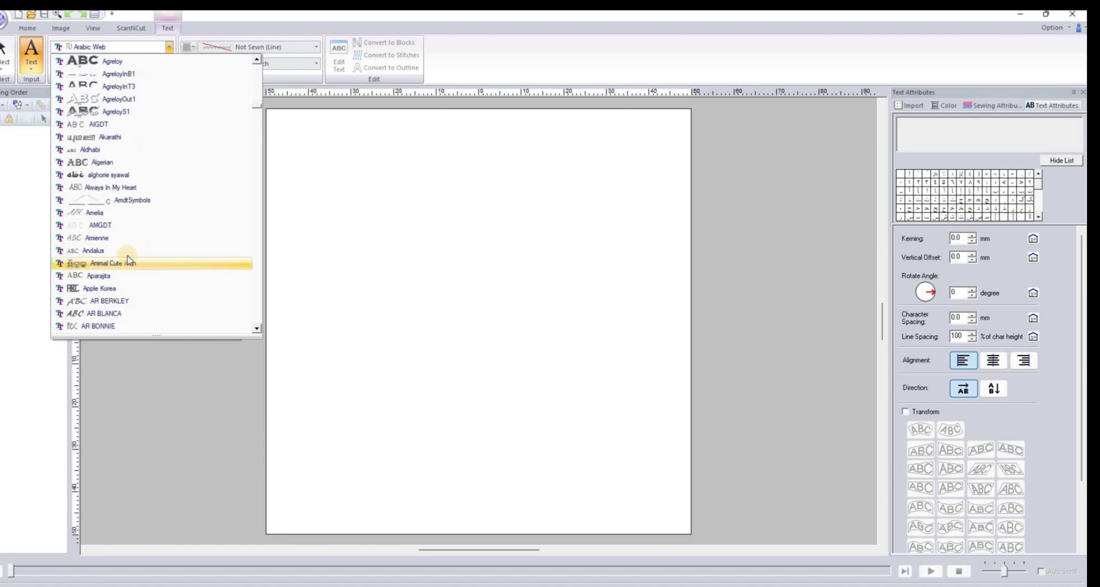
{"action": "scroll", "coordinate": [116, 259], "scroll_direction": "down", "scroll_amount": 5}
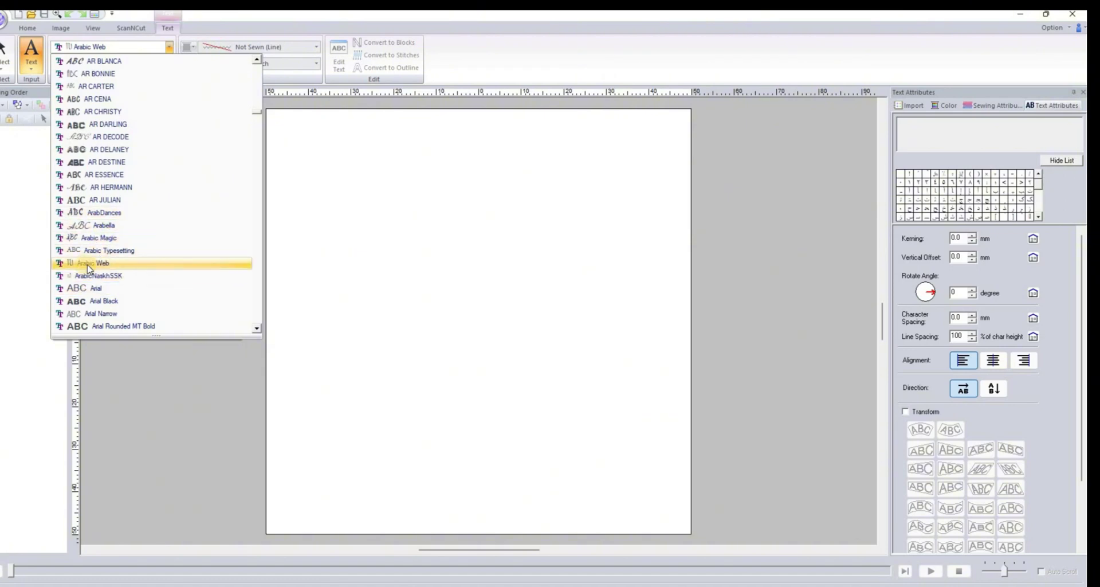
{"action": "left_click", "coordinate": [200, 263]}
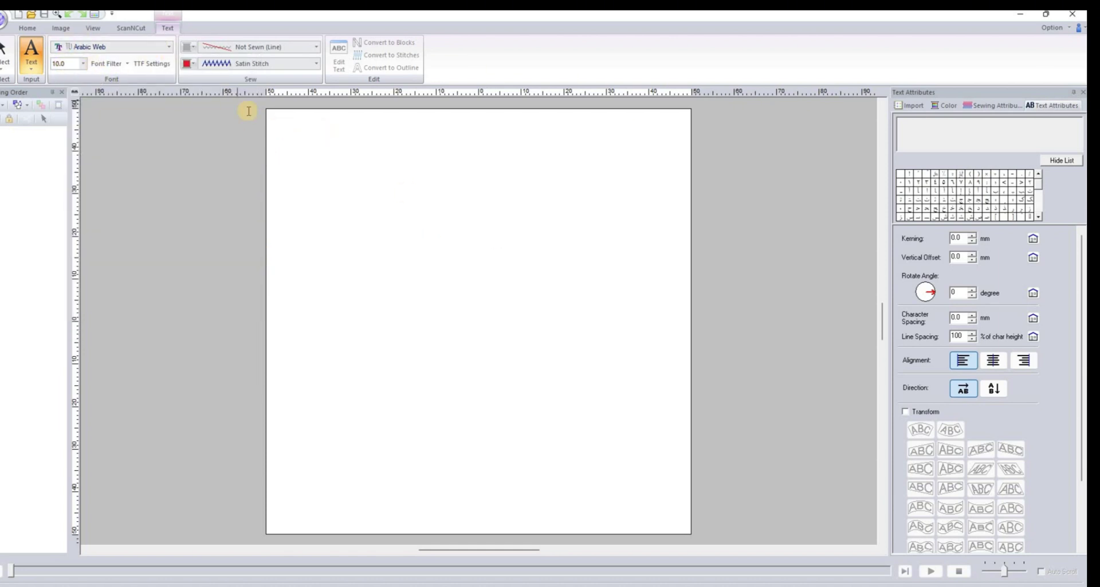
Step: Examine the Arabic characters available for the Arabic Web font in the text attributes
{"action": "left_click", "coordinate": [364, 259]}
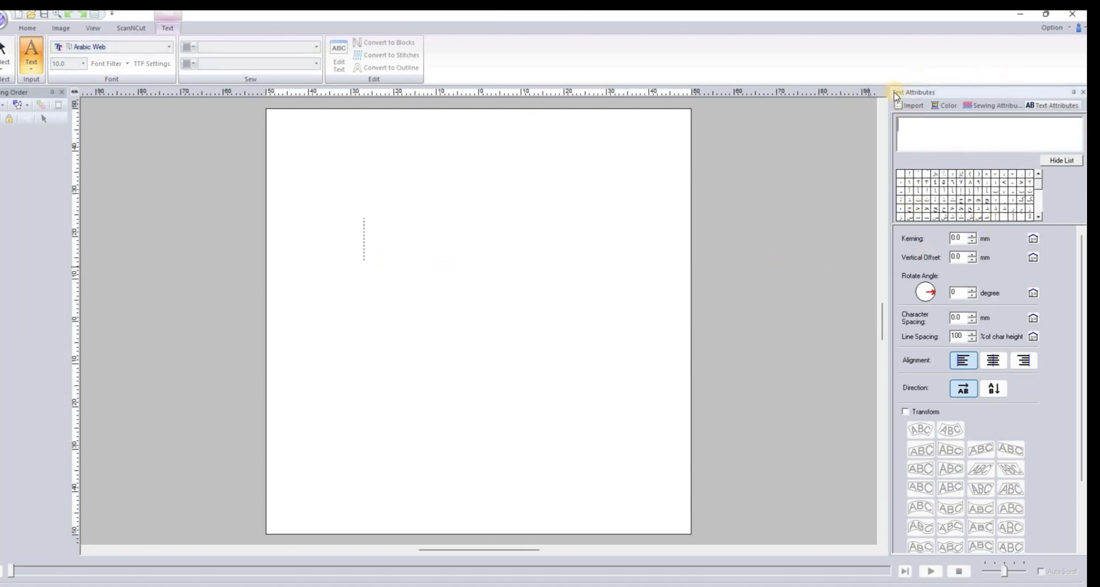
{"action": "left_click", "coordinate": [1042, 106]}
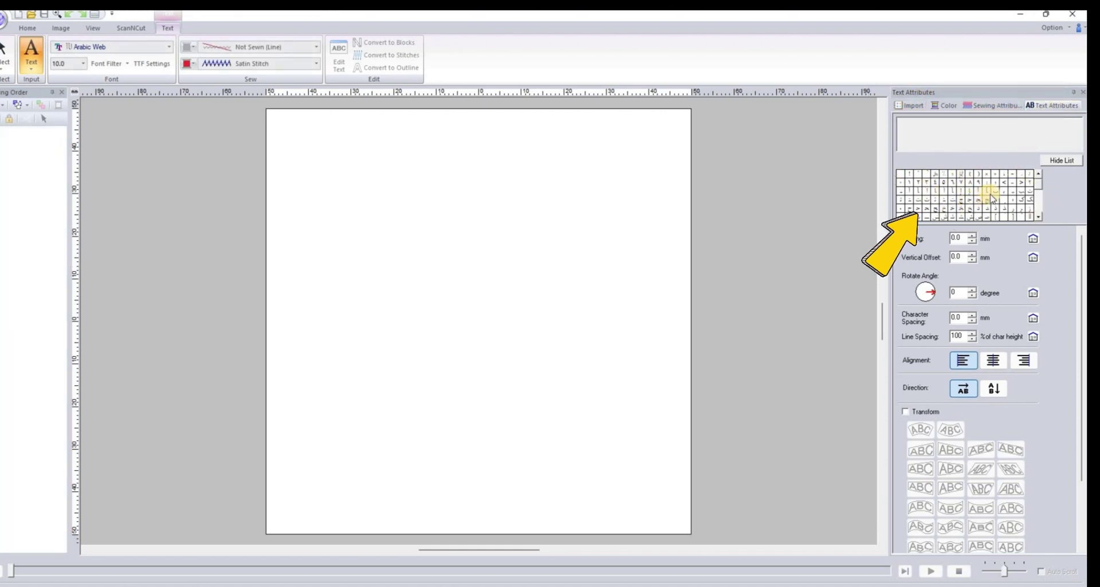
{"action": "mouse_move", "coordinate": [1013, 191]}
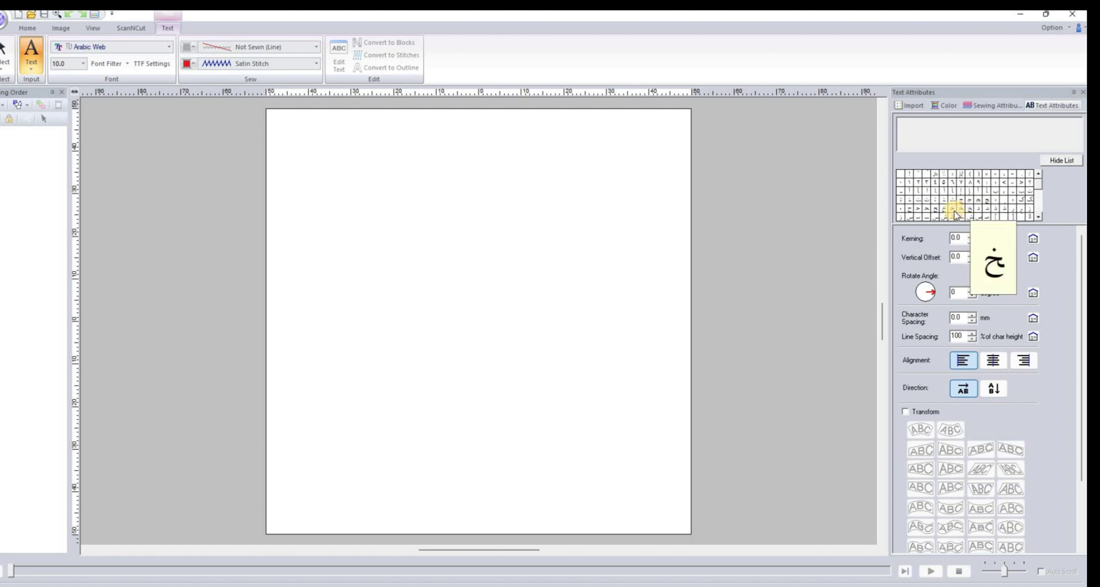
{"action": "mouse_move", "coordinate": [935, 212]}
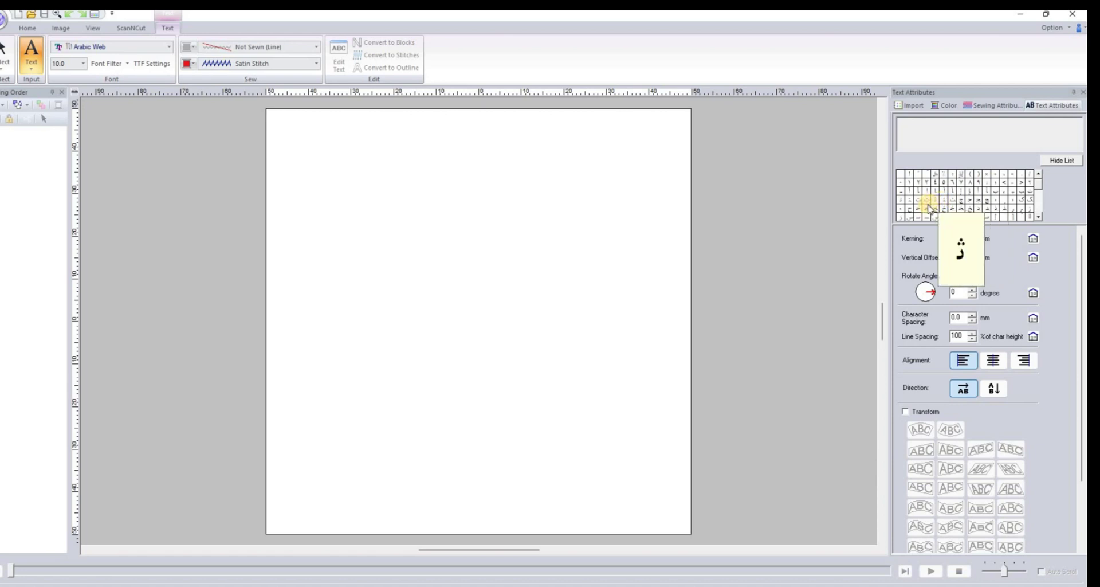
{"action": "mouse_move", "coordinate": [986, 207]}
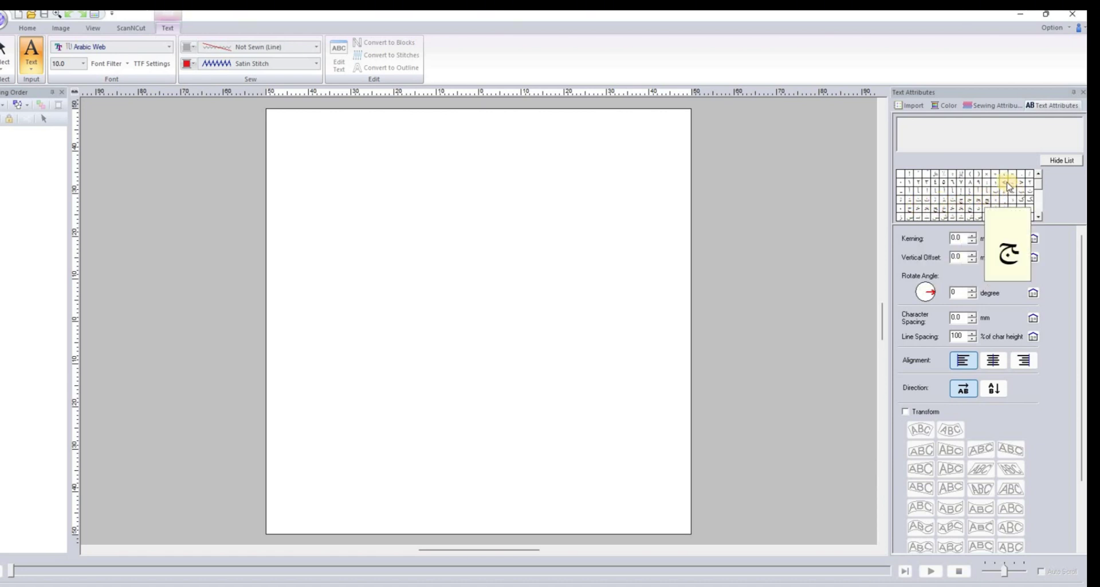
{"action": "left_click", "coordinate": [1038, 216]}
{"action": "left_click", "coordinate": [1038, 216]}
{"action": "left_click", "coordinate": [1038, 216]}
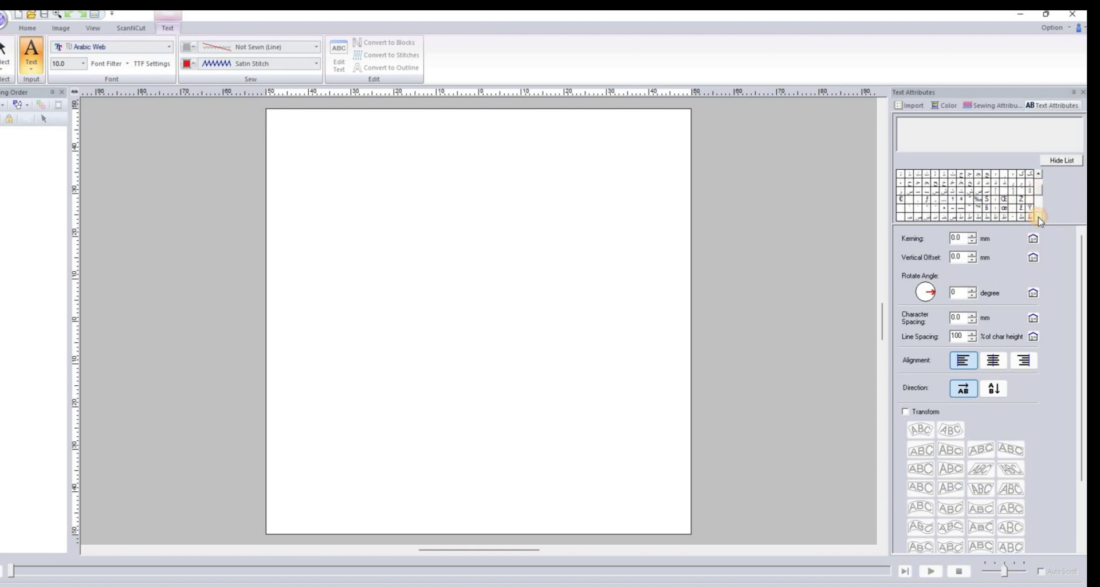
{"action": "left_click", "coordinate": [1038, 216]}
{"action": "left_click", "coordinate": [1038, 216]}
{"action": "scroll", "coordinate": [1040, 200], "scroll_direction": "down", "scroll_amount": 3}
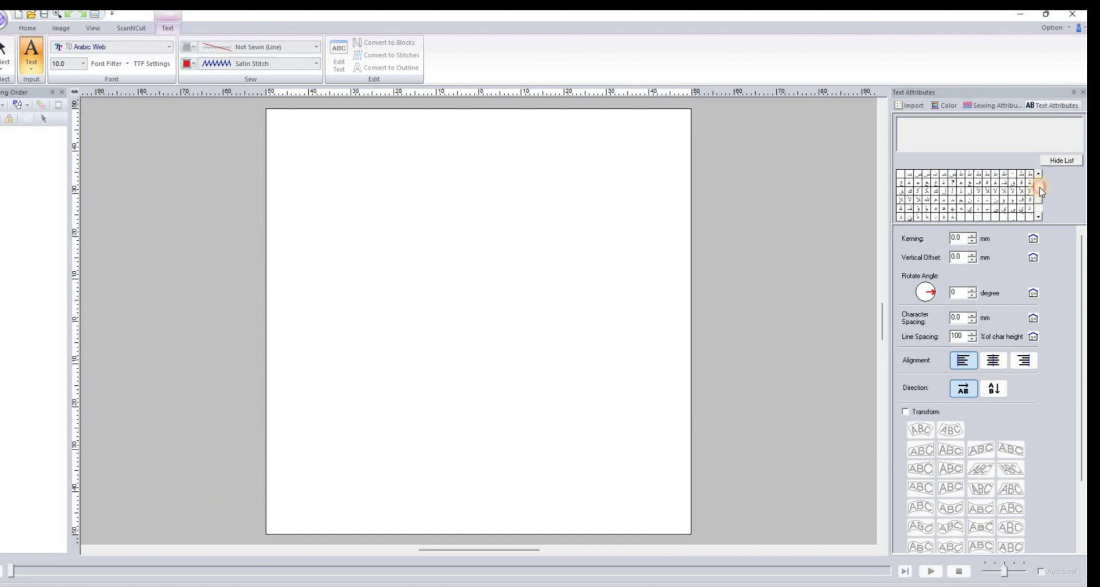
{"action": "scroll", "coordinate": [986, 212], "scroll_direction": "up", "scroll_amount": 3}
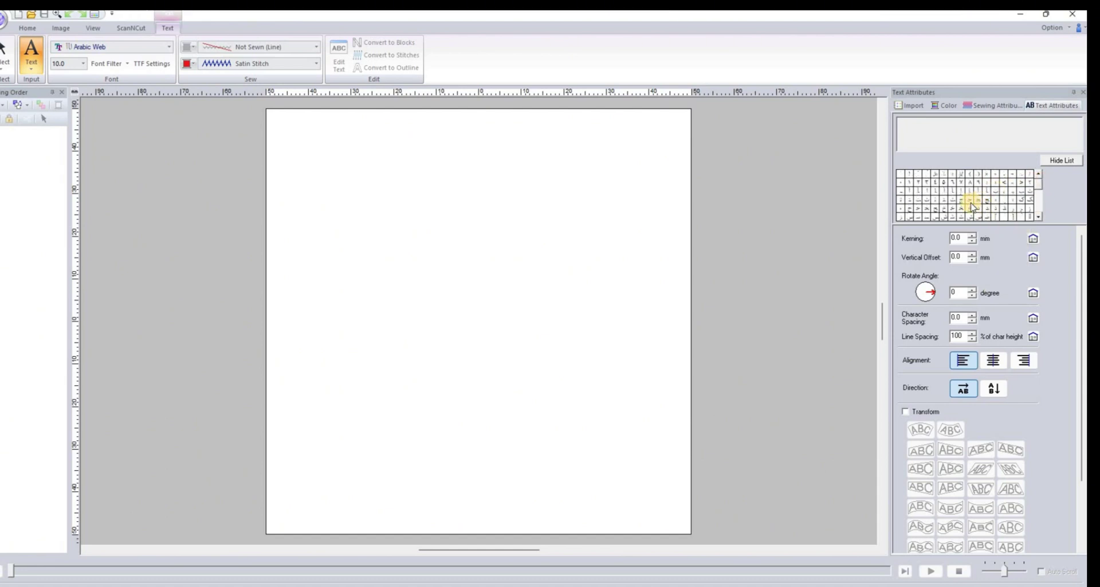
{"action": "mouse_move", "coordinate": [971, 206]}
Step: Place a text object in the upper middle of the design page and insert the connected Arabic letters نو from the character table
{"action": "left_click", "coordinate": [1038, 216]}
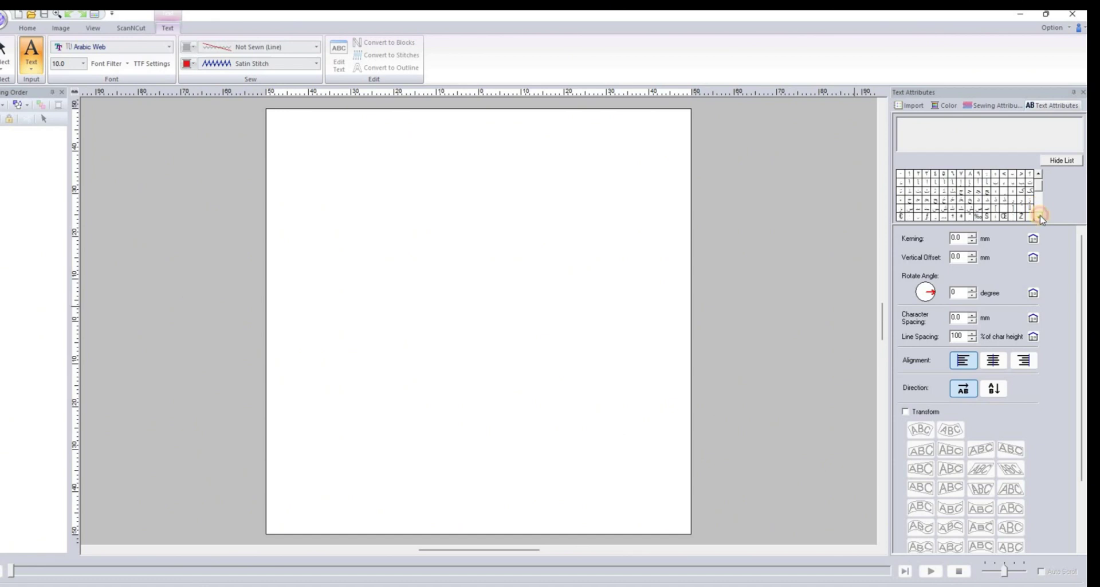
{"action": "left_click", "coordinate": [1039, 200]}
{"action": "left_click", "coordinate": [1041, 200]}
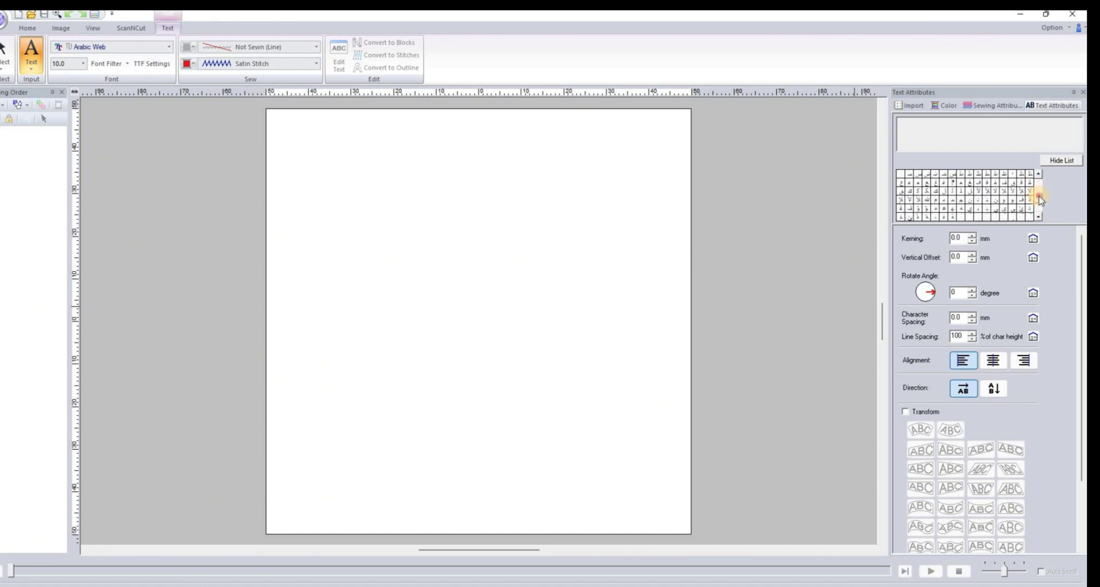
{"action": "left_click", "coordinate": [1040, 201]}
{"action": "left_click", "coordinate": [992, 211]}
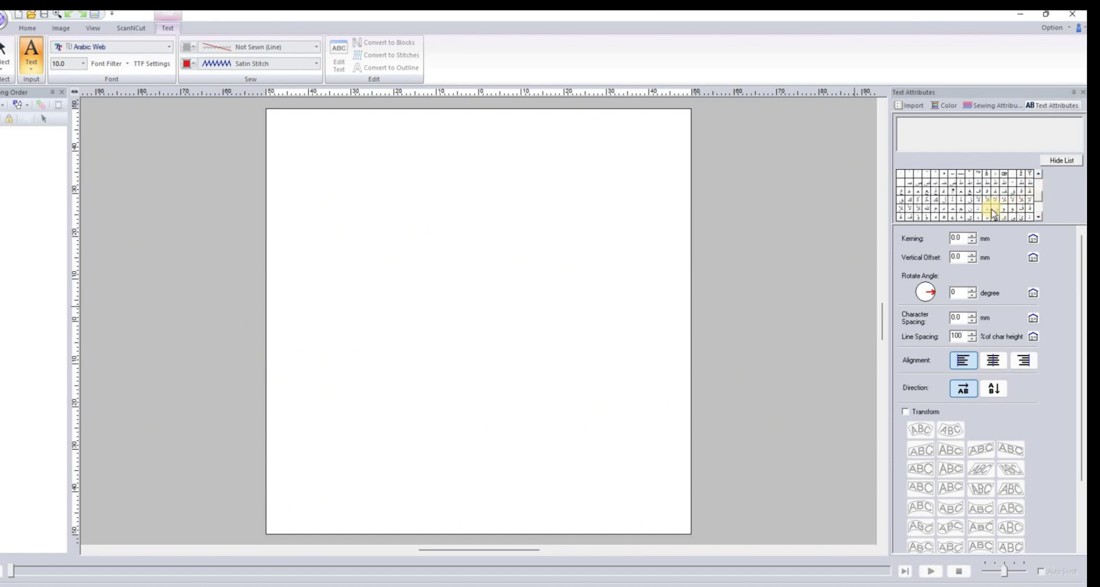
{"action": "mouse_move", "coordinate": [980, 214]}
{"action": "left_click", "coordinate": [456, 254]}
{"action": "left_click", "coordinate": [980, 212]}
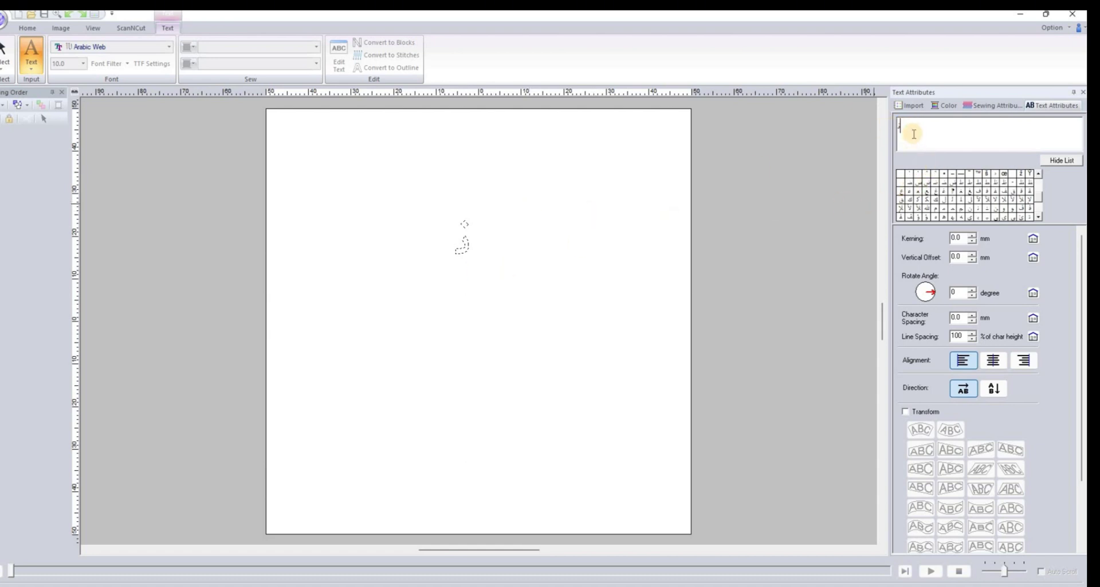
{"action": "left_click", "coordinate": [951, 206]}
{"action": "mouse_move", "coordinate": [934, 207]}
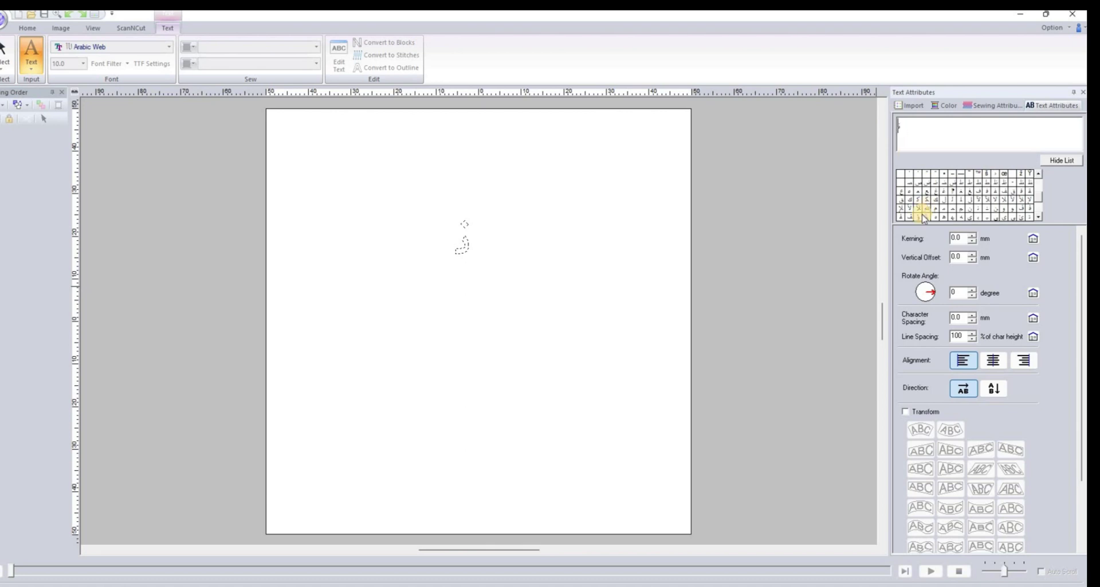
{"action": "left_click", "coordinate": [1013, 212]}
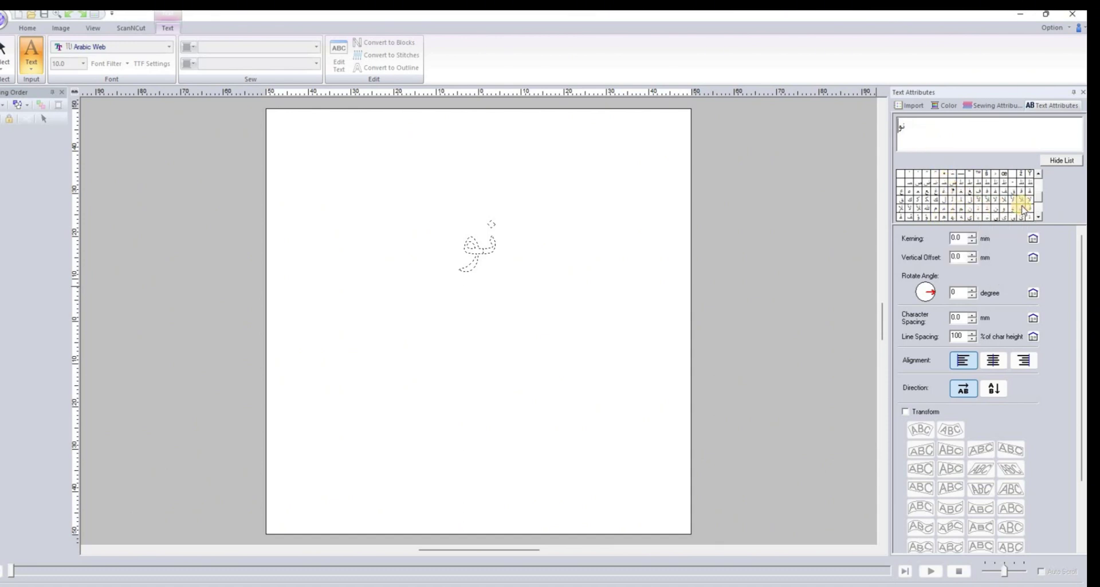
Step: Look through the Arabic character table for the next letter and finish the current text entry
{"action": "left_click", "coordinate": [1038, 174]}
{"action": "left_click", "coordinate": [1037, 217]}
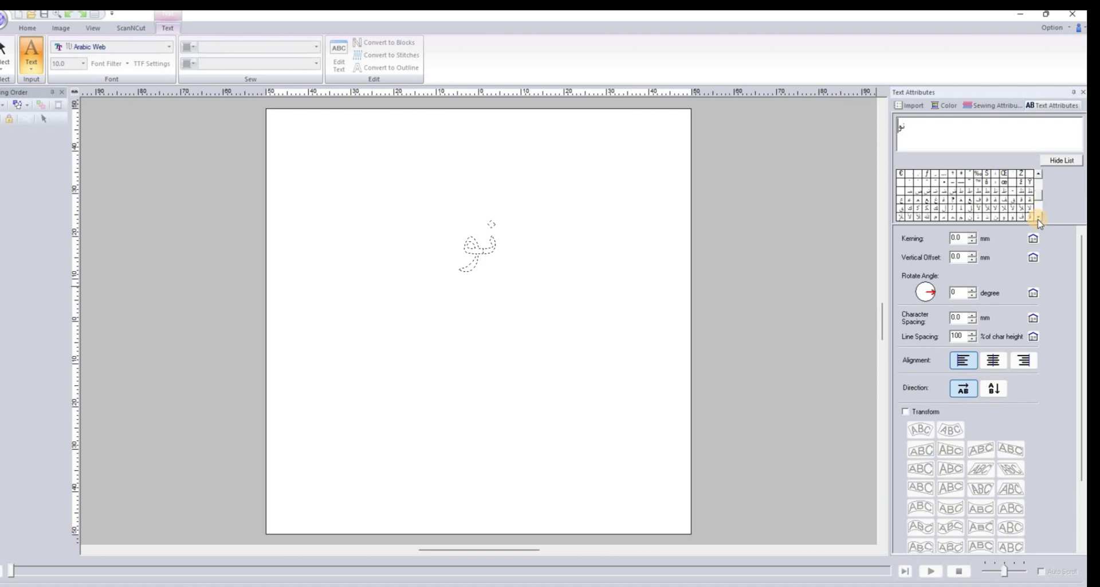
{"action": "left_click", "coordinate": [1037, 217]}
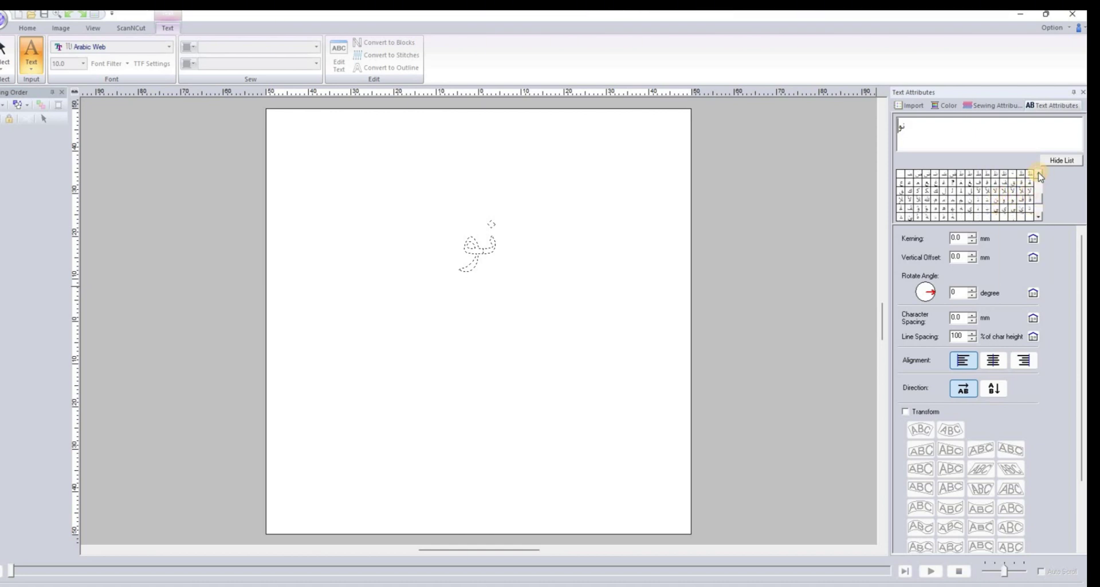
{"action": "left_click", "coordinate": [1038, 173]}
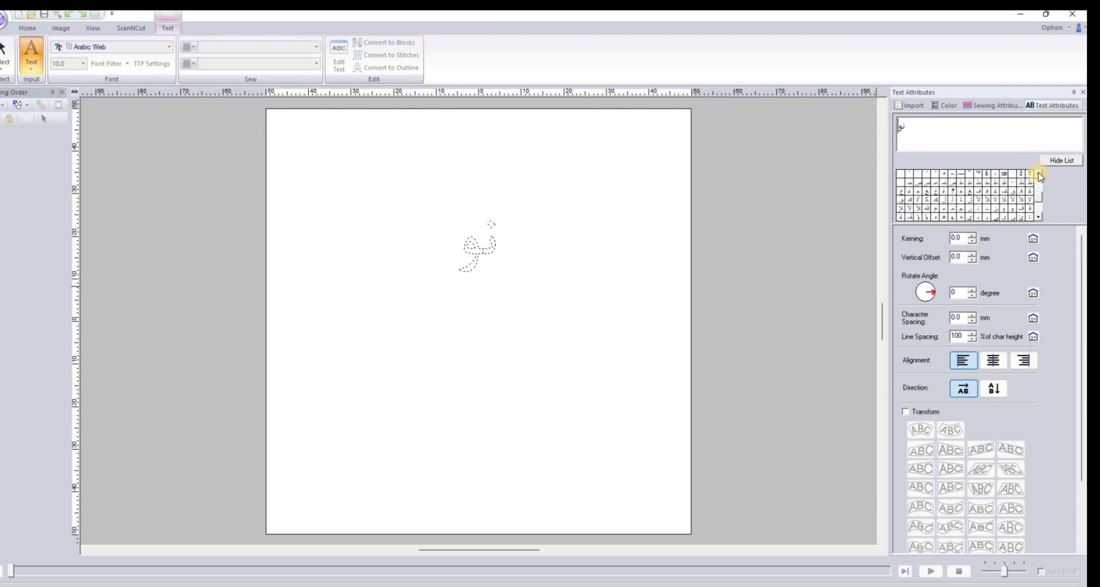
{"action": "left_click", "coordinate": [1038, 173]}
{"action": "left_click", "coordinate": [1039, 174]}
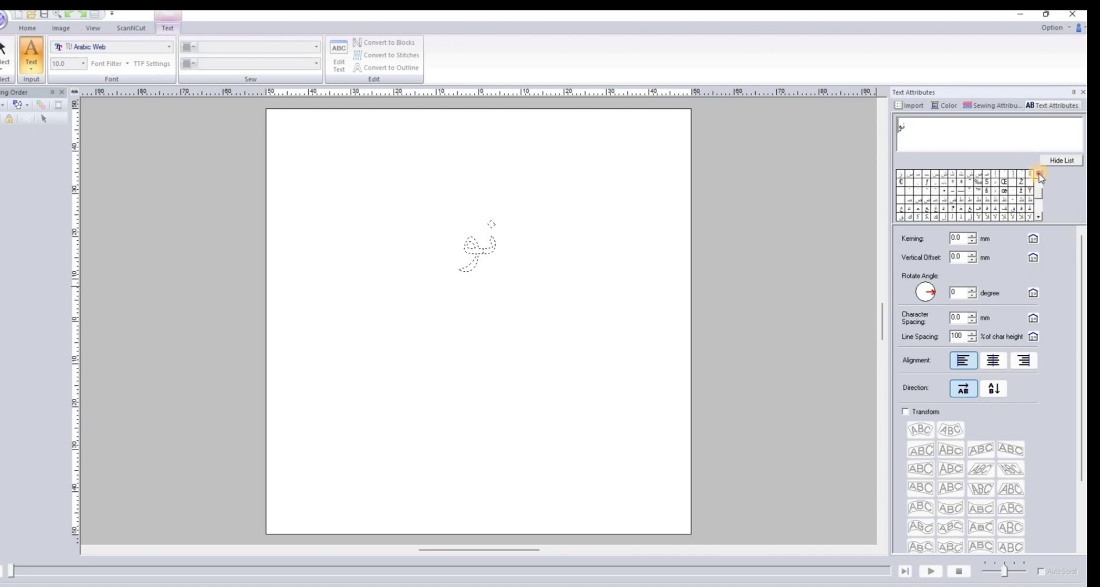
{"action": "left_click", "coordinate": [1038, 173]}
{"action": "left_click", "coordinate": [1038, 174]}
{"action": "left_click", "coordinate": [1038, 173]}
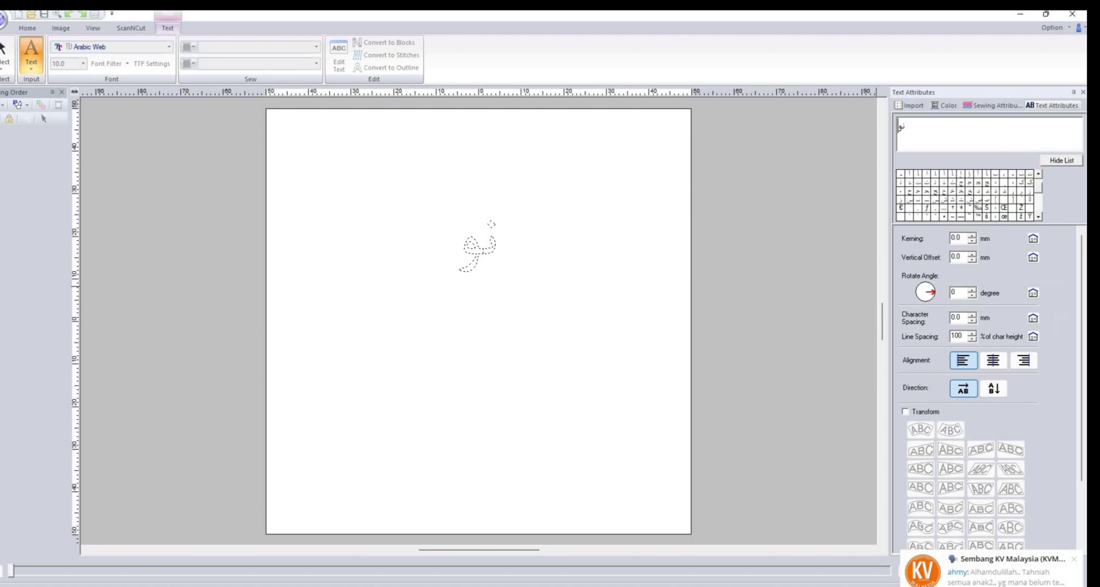
{"action": "key", "text": "Return"}
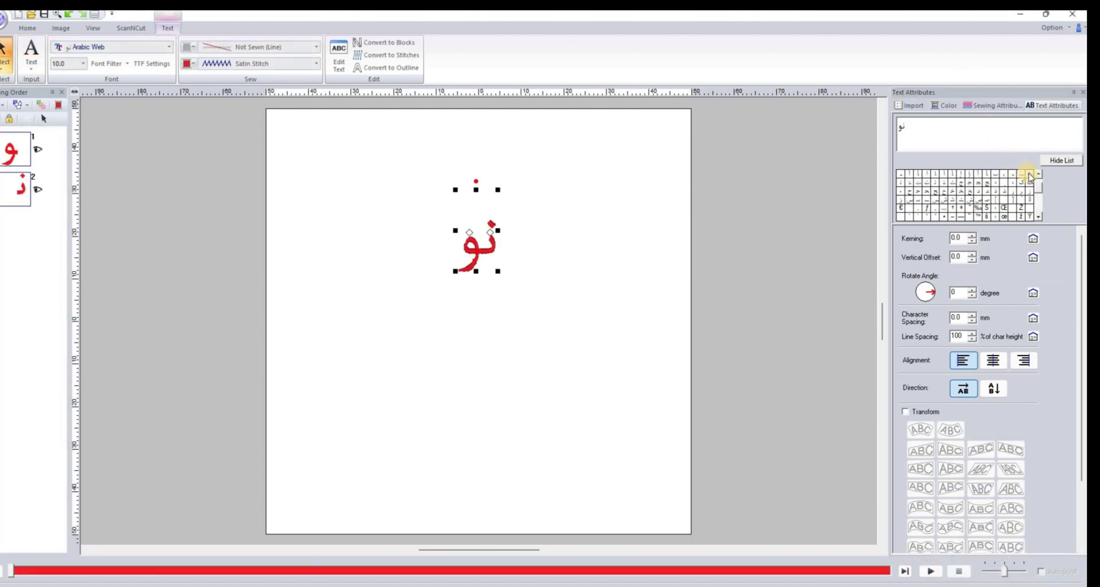
Step: Resume editing the نو text and append the letter ر and the initial form of ل from the character table
{"action": "left_click", "coordinate": [901, 130]}
{"action": "scroll", "coordinate": [982, 196], "scroll_direction": "up", "scroll_amount": 1}
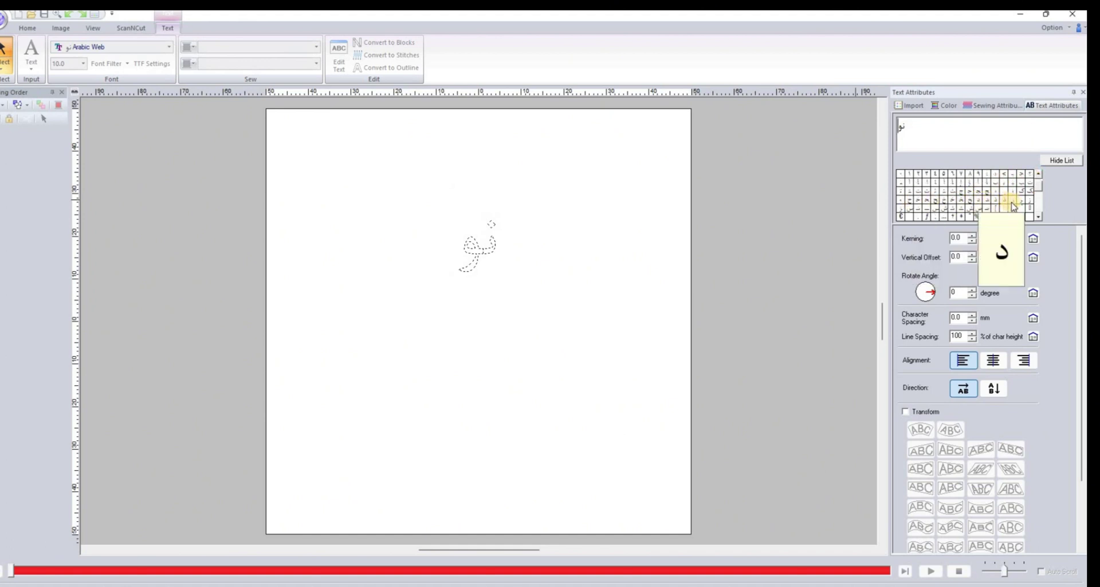
{"action": "left_click_drag", "start_coordinate": [1012, 202], "coordinate": [573, 266]}
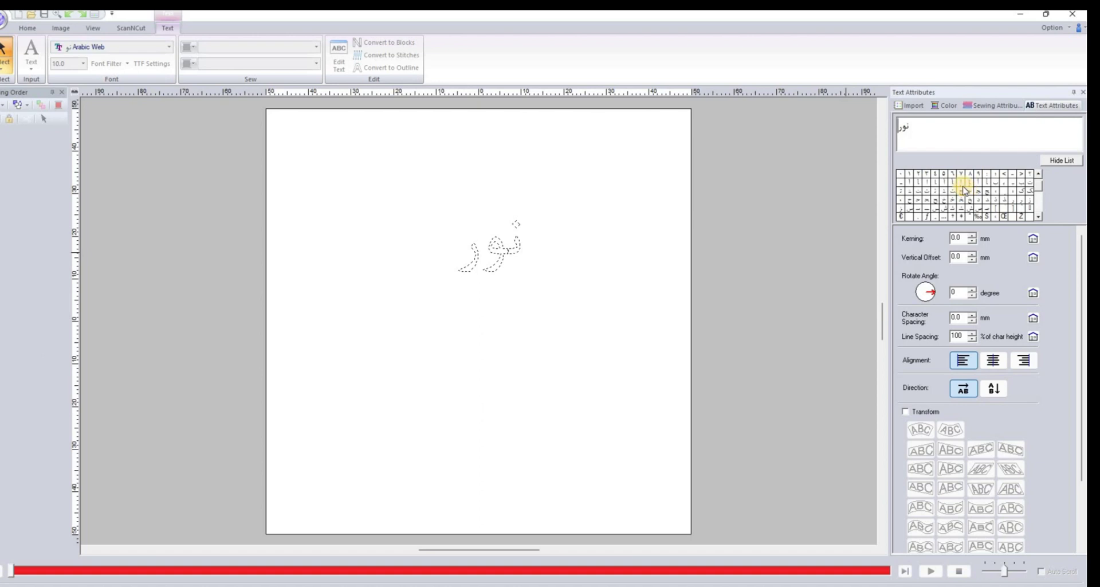
{"action": "left_click", "coordinate": [1038, 217]}
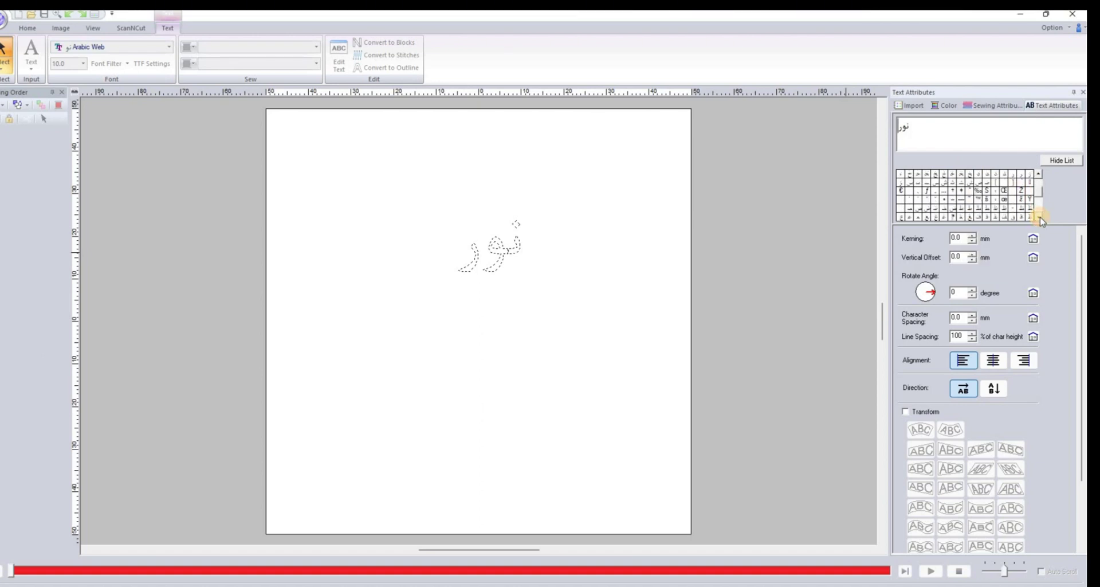
{"action": "left_click", "coordinate": [1038, 217]}
{"action": "left_click", "coordinate": [1039, 217]}
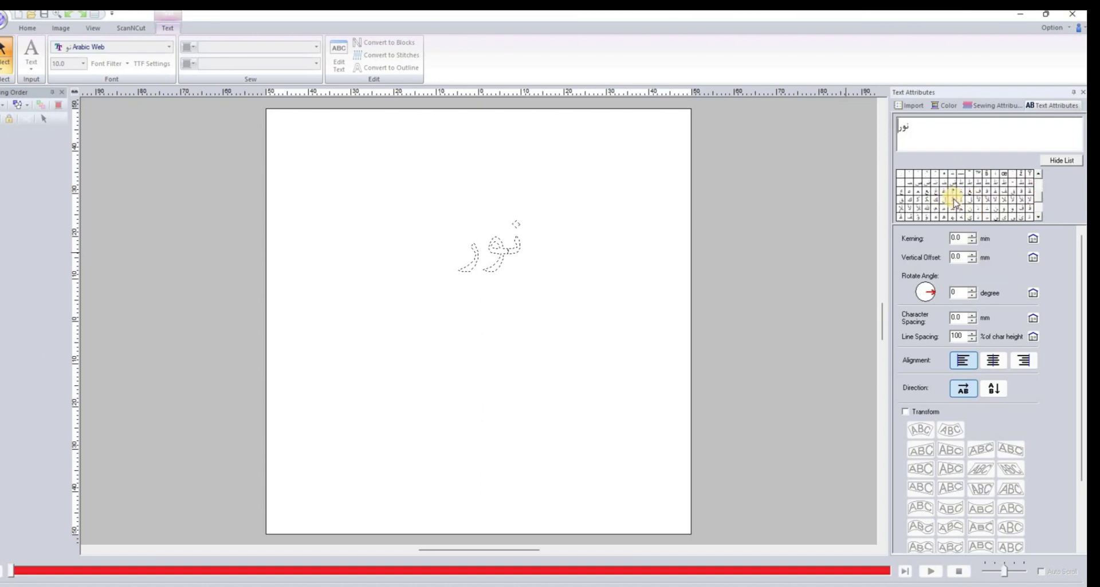
{"action": "left_click", "coordinate": [1014, 201]}
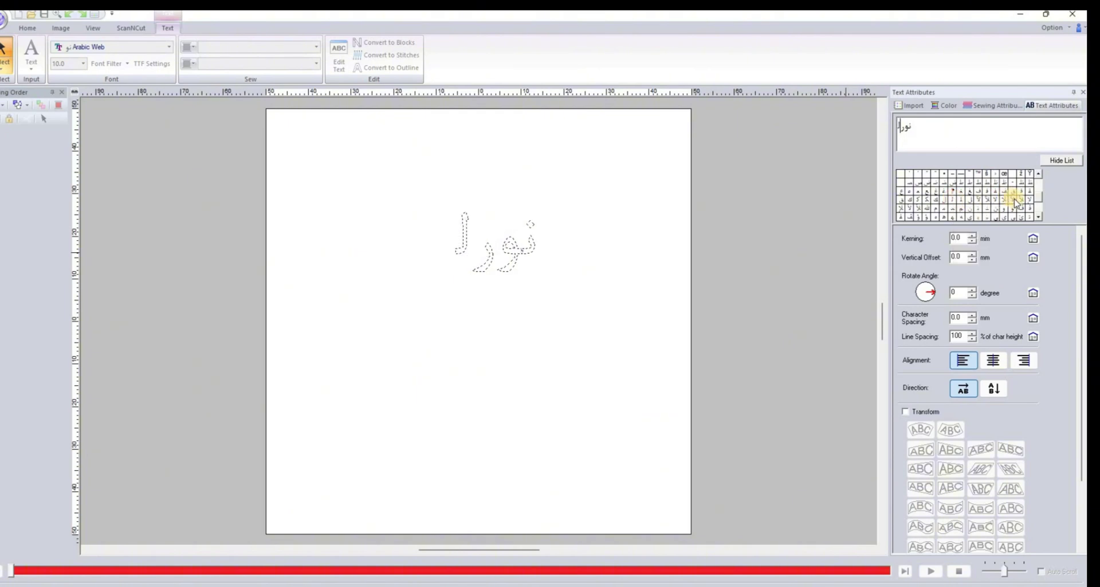
Step: Append the medial forms of ي and ن after the ل, removing any letter inserted in the wrong position
{"action": "left_click", "coordinate": [1039, 218]}
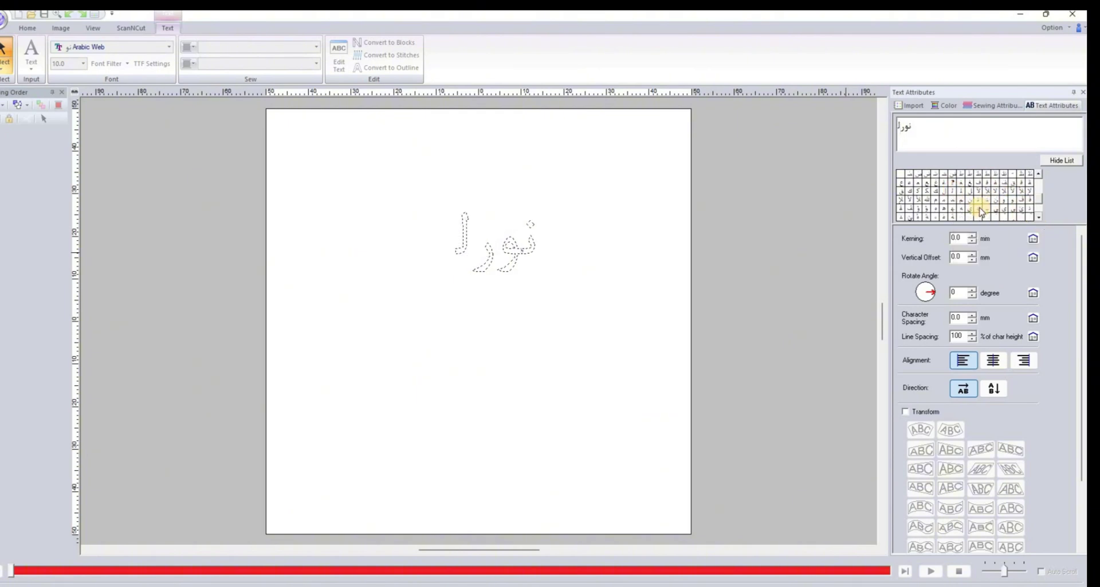
{"action": "mouse_move", "coordinate": [992, 205]}
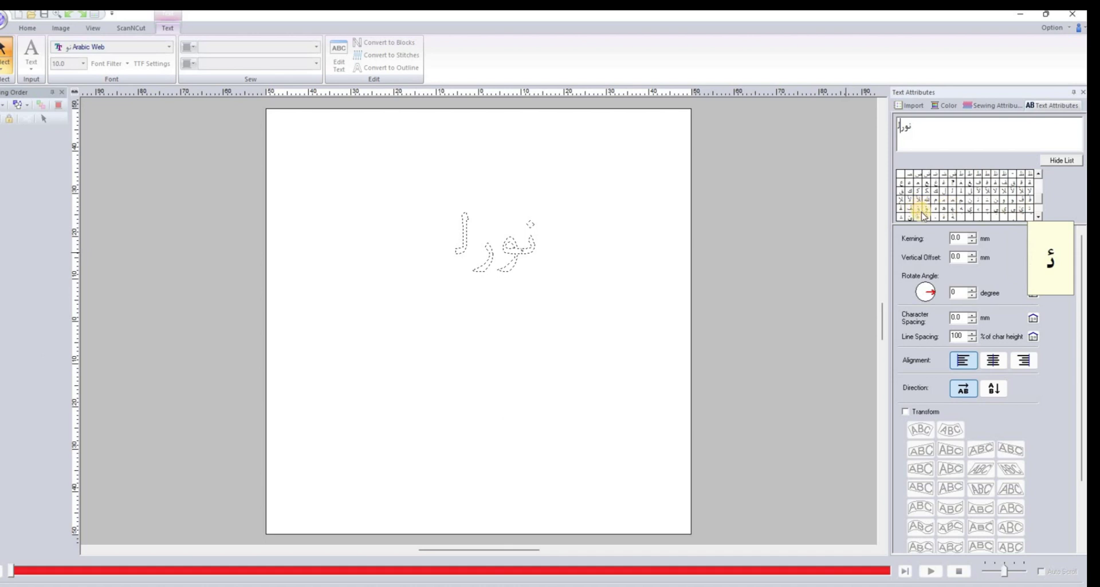
{"action": "left_click", "coordinate": [989, 214]}
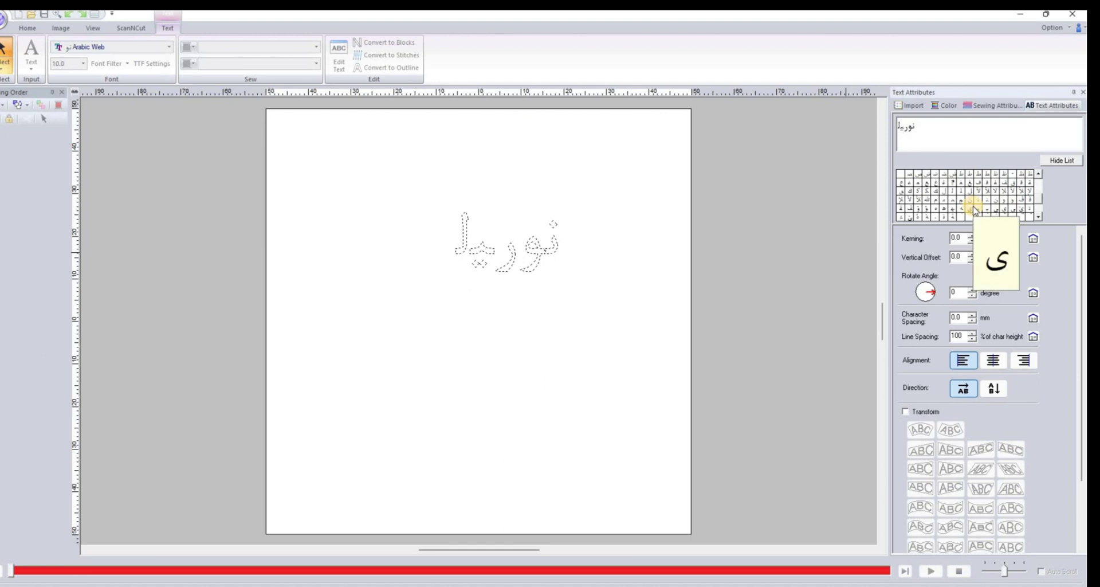
{"action": "key", "text": "BackSpace"}
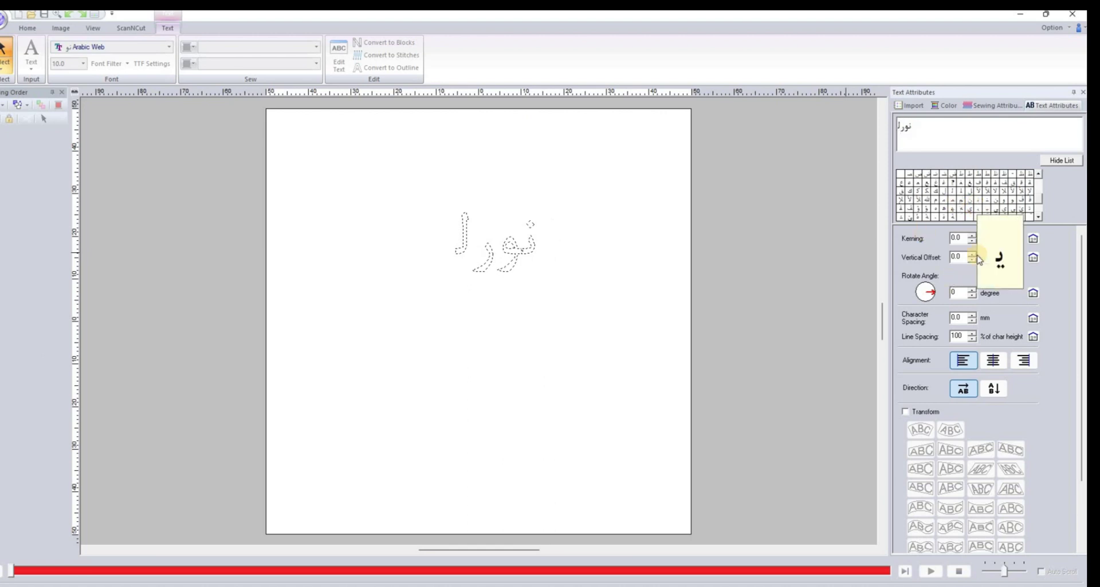
{"action": "left_click", "coordinate": [982, 205]}
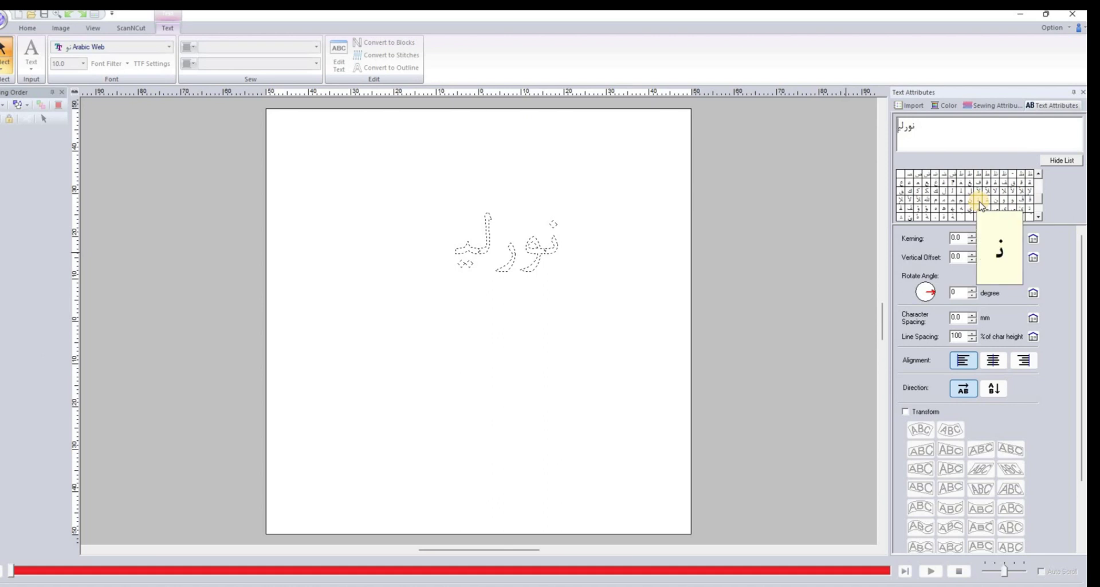
{"action": "left_click", "coordinate": [986, 205]}
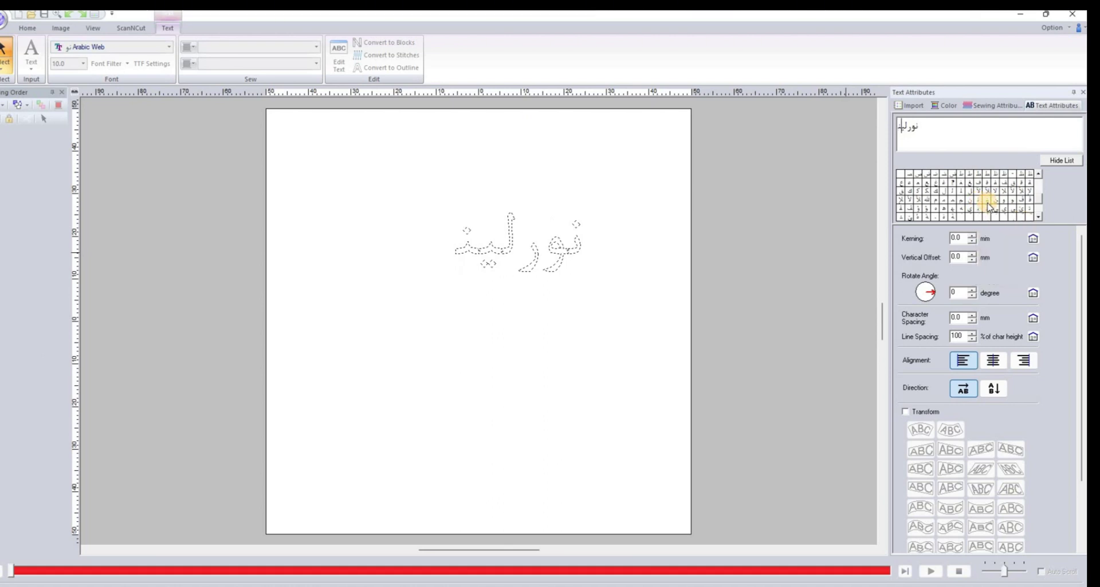
Step: Add the final joined form of ا to complete the word, and move the finished lettering nearer the page centre
{"action": "left_click", "coordinate": [1036, 173]}
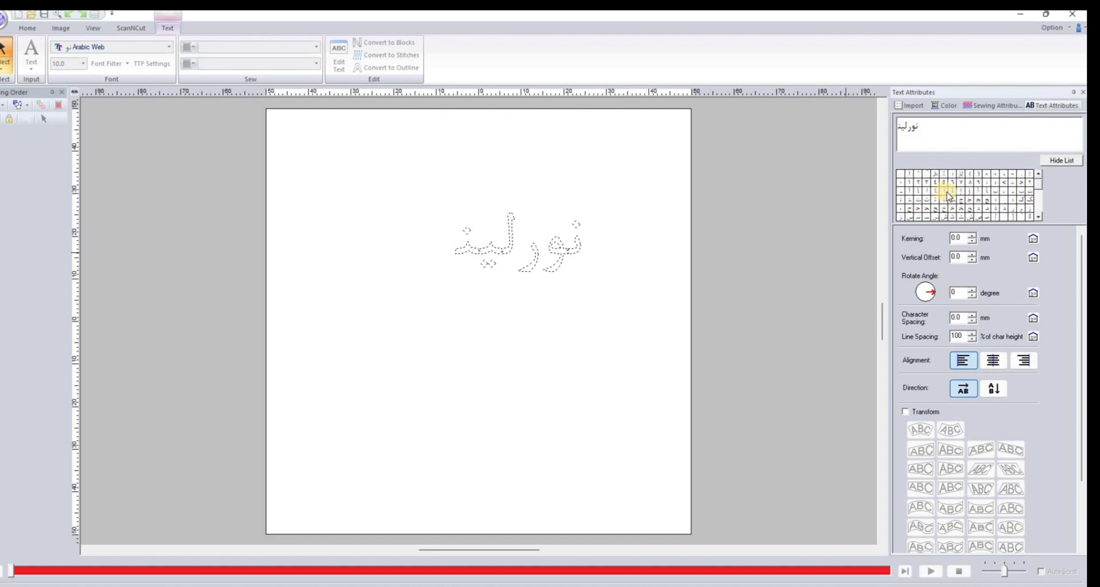
{"action": "mouse_move", "coordinate": [945, 194]}
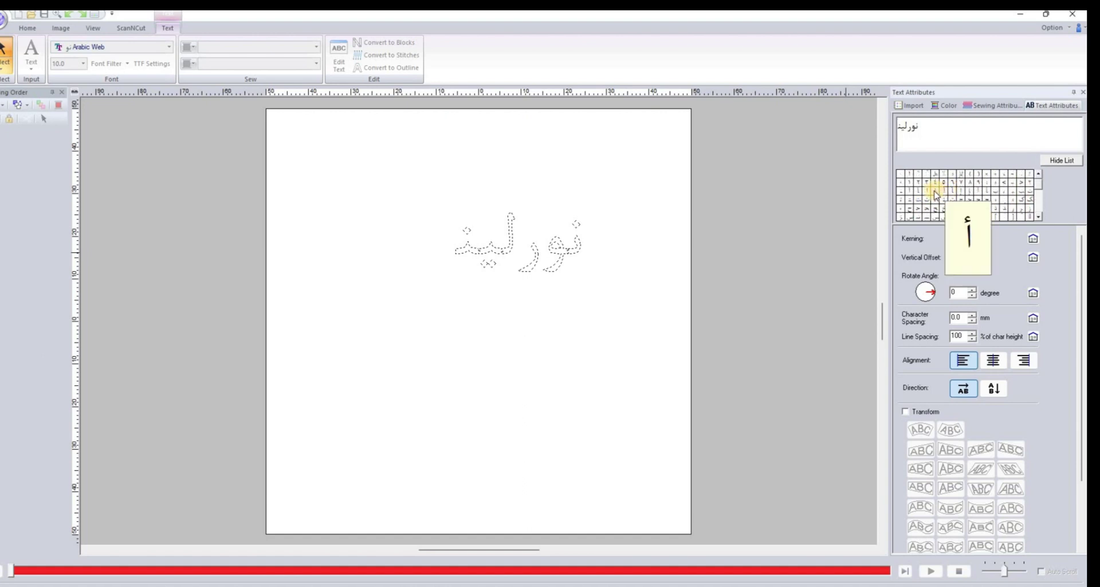
{"action": "left_click", "coordinate": [934, 190]}
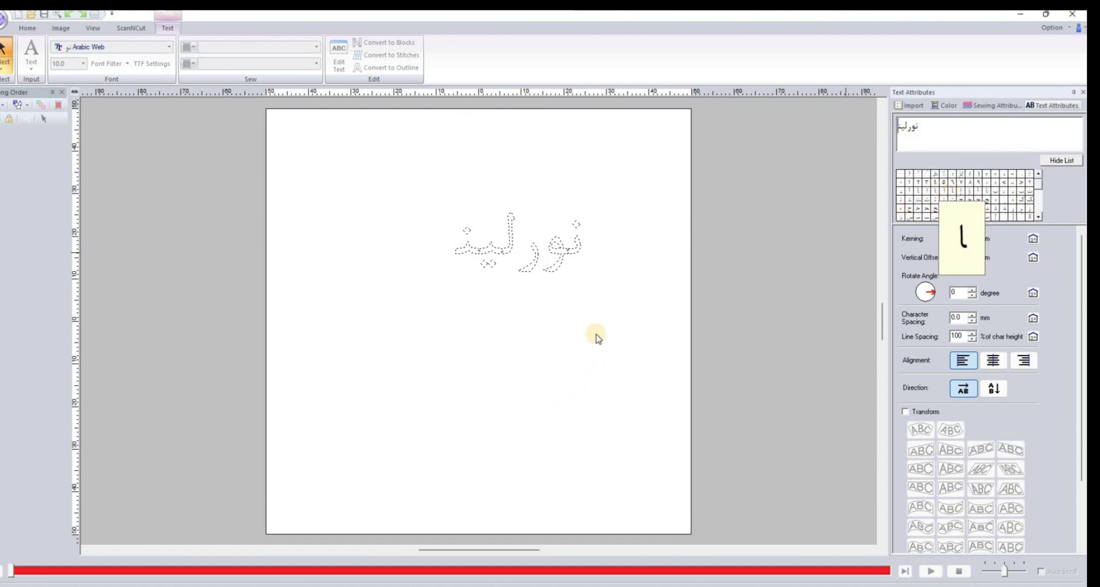
{"action": "left_click", "coordinate": [562, 228]}
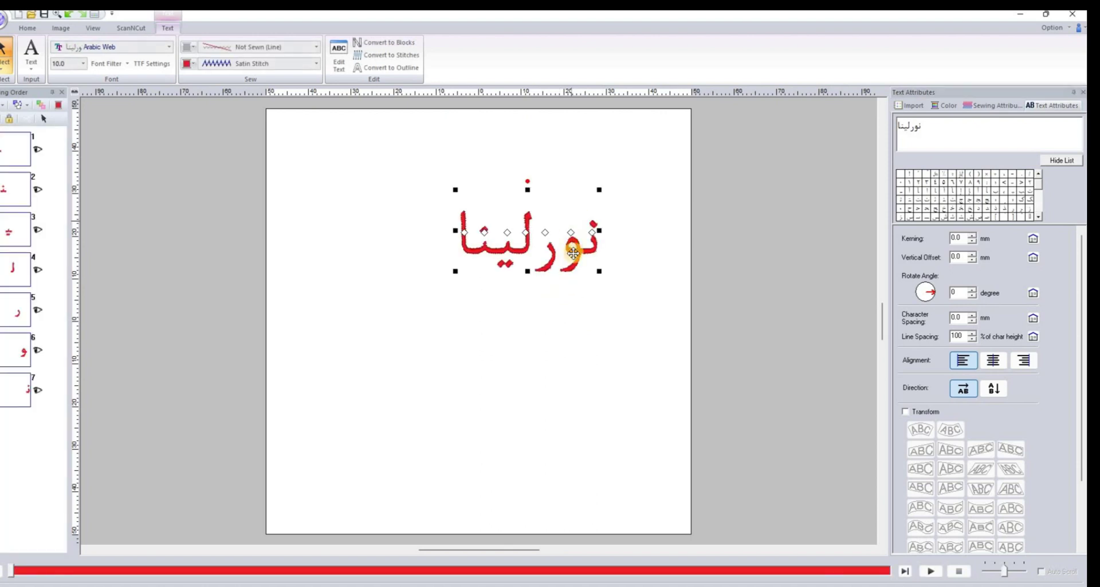
{"action": "left_click_drag", "start_coordinate": [590, 282], "coordinate": [550, 321]}
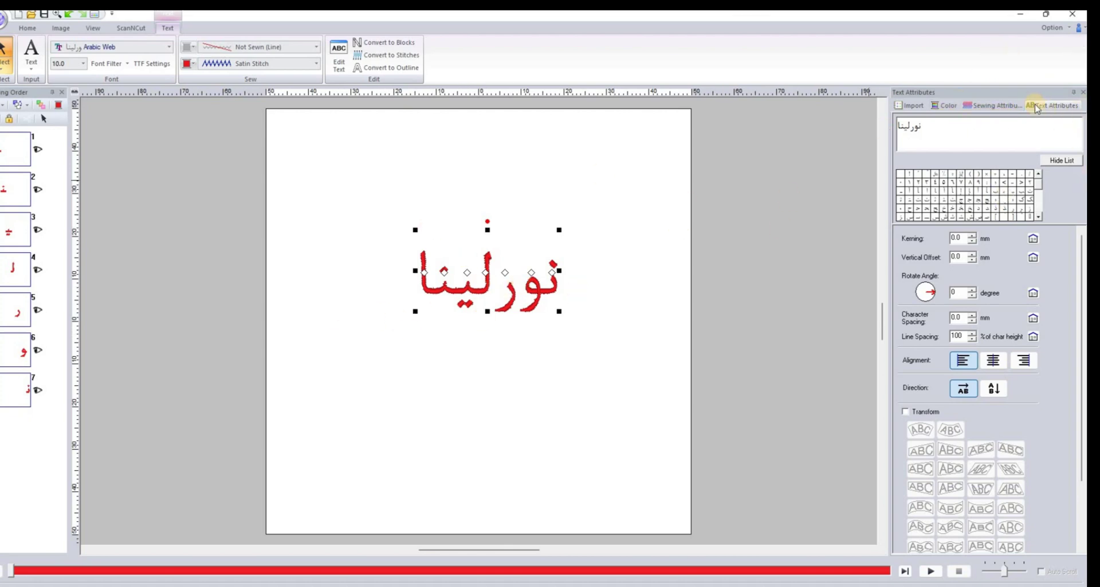
Step: Enable under sewing with the rectangular edge pattern for the lettering and set pull compensation to 0.3 mm
{"action": "left_click", "coordinate": [993, 105]}
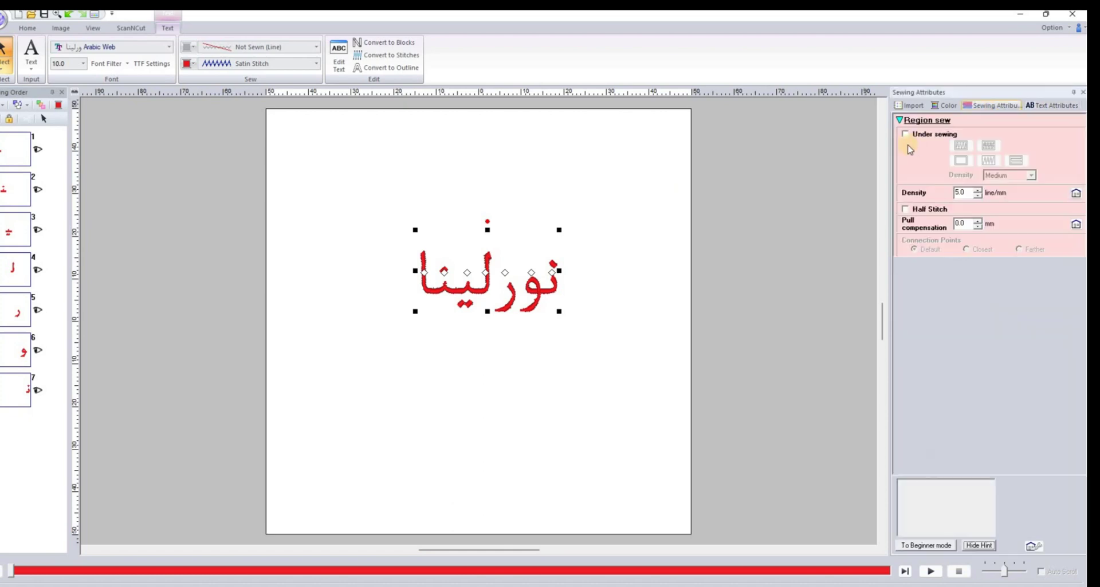
{"action": "left_click", "coordinate": [905, 135]}
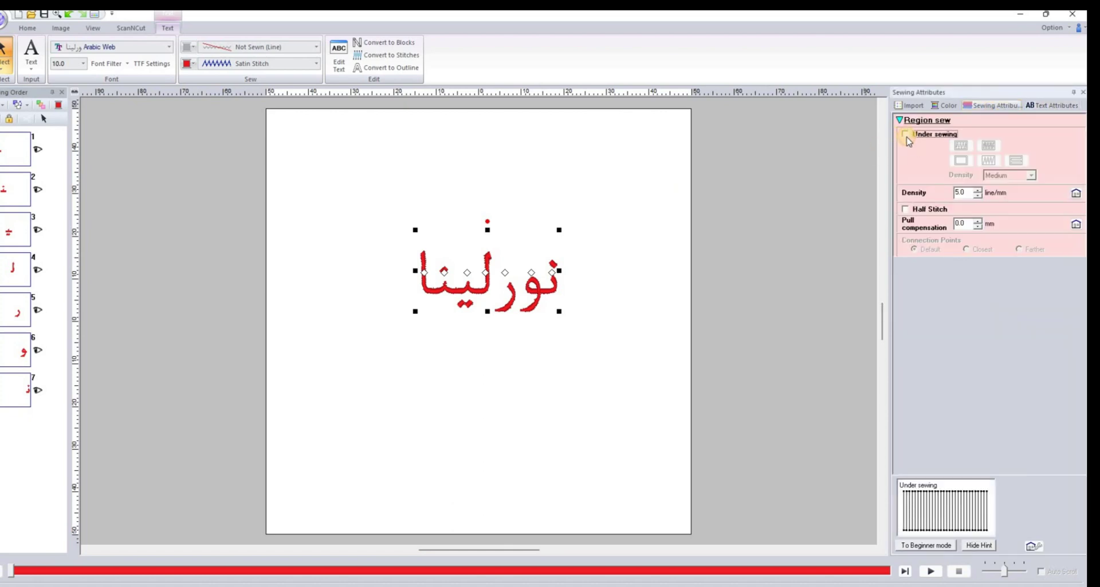
{"action": "left_click", "coordinate": [989, 145]}
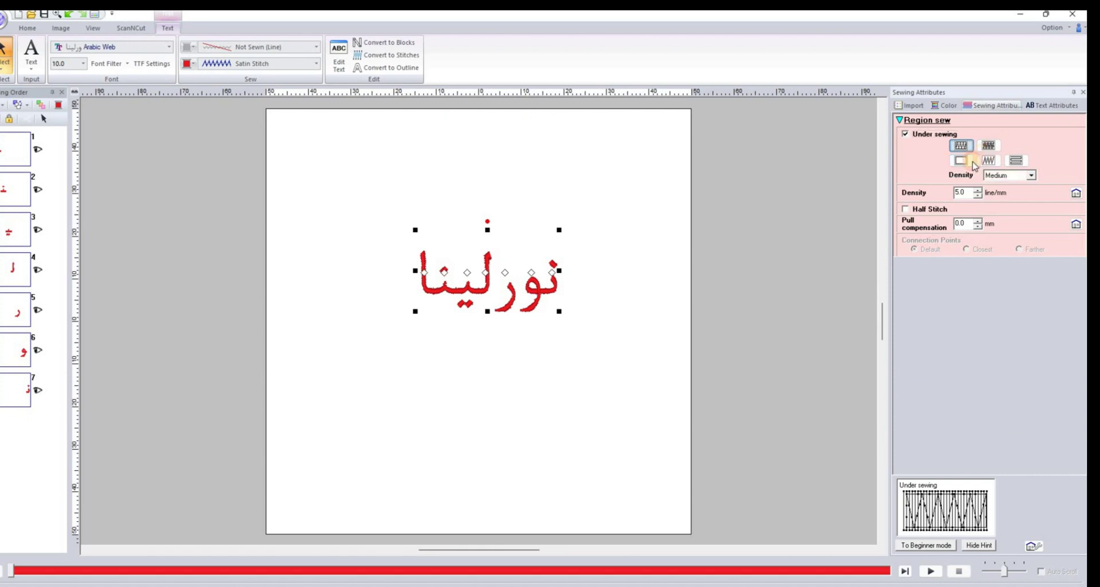
{"action": "key", "text": "ctrl+z"}
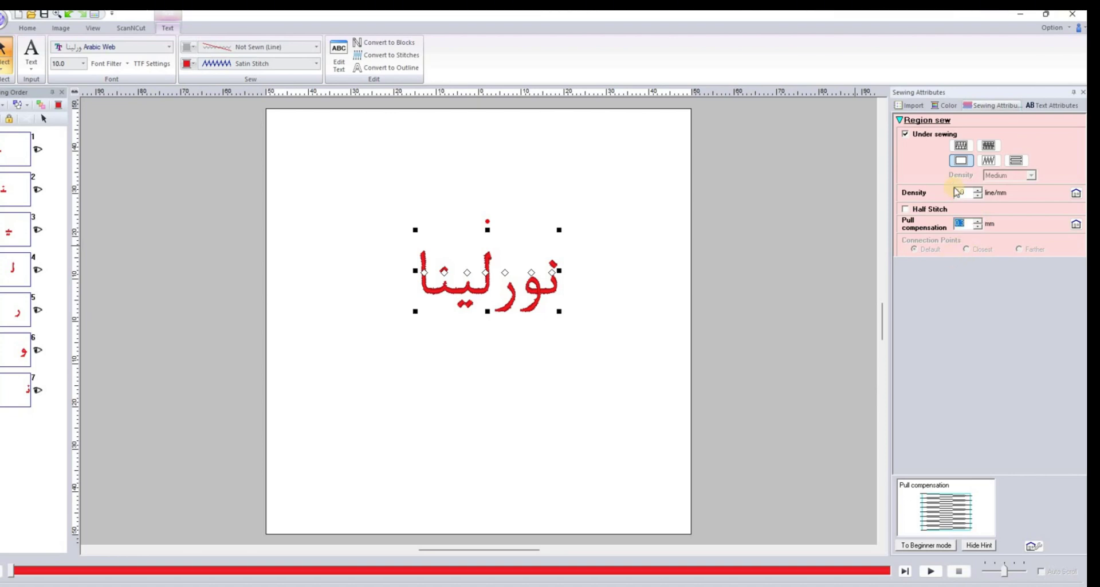
{"action": "left_click", "coordinate": [510, 282]}
Step: Try moving the whole lettering slightly up and to the right, and undo the move
{"action": "left_click_drag", "start_coordinate": [538, 289], "coordinate": [552, 279]}
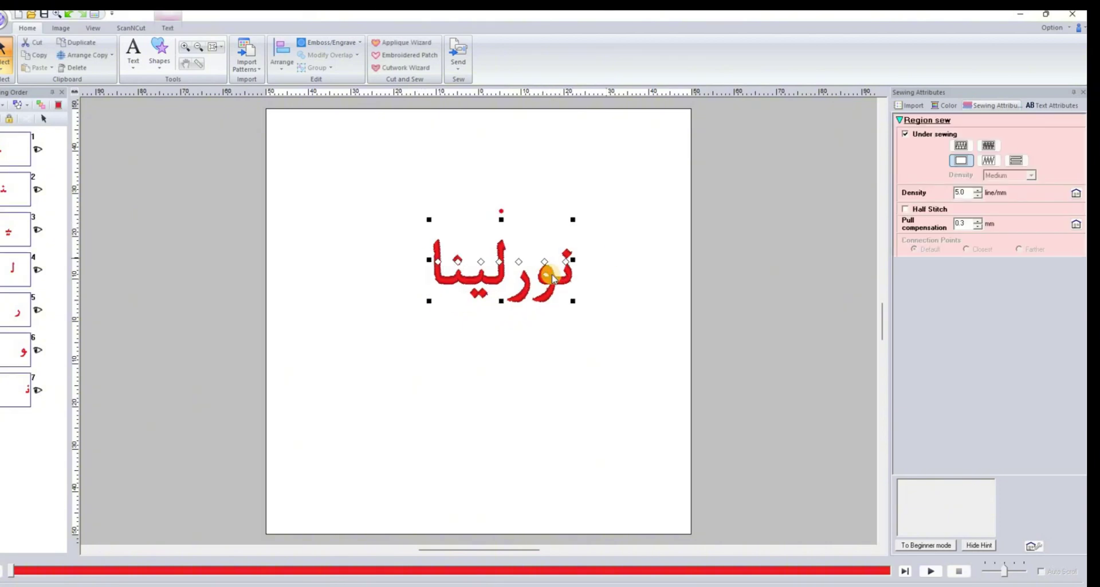
{"action": "left_click", "coordinate": [537, 285]}
{"action": "key", "text": "ctrl+z"}
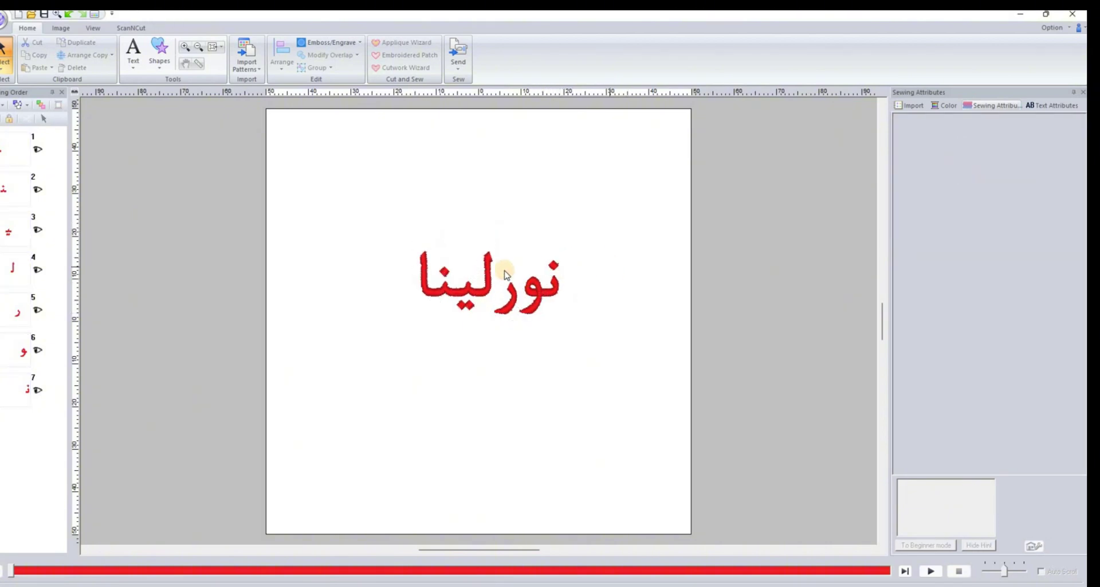
Step: Try rotating only the letter ر within the lettering using its individual letter handle, and undo the rotation
{"action": "left_click", "coordinate": [543, 299]}
{"action": "left_click", "coordinate": [517, 310]}
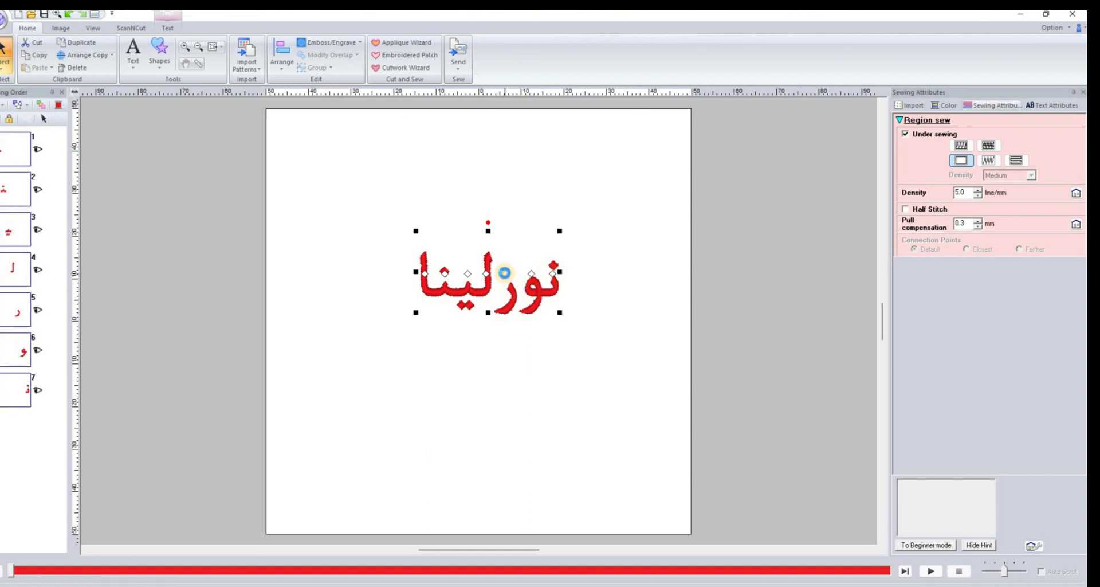
{"action": "left_click", "coordinate": [509, 282]}
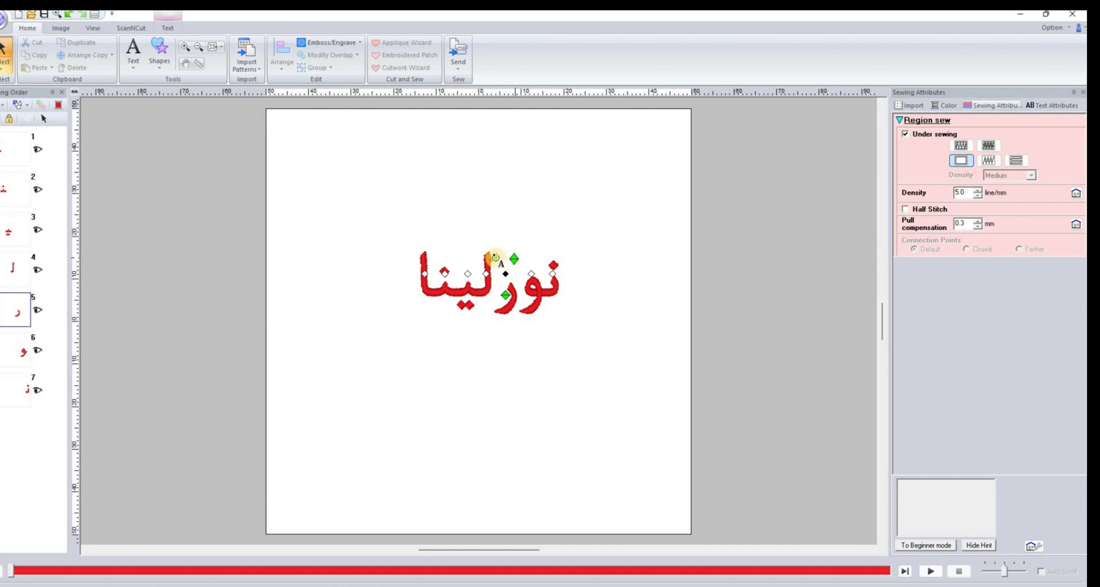
{"action": "left_click_drag", "start_coordinate": [497, 252], "coordinate": [528, 238]}
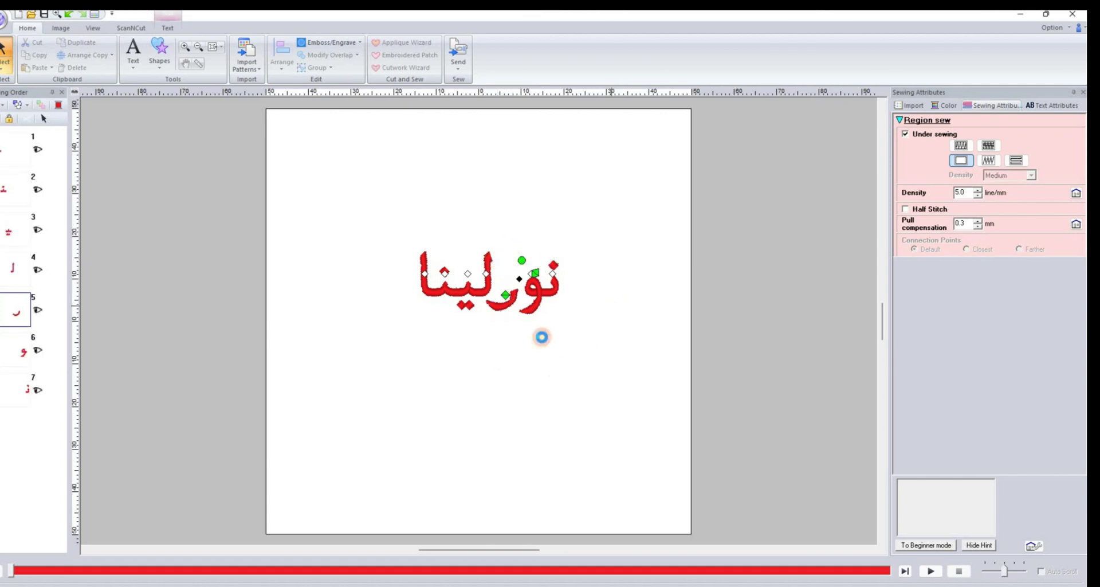
{"action": "key", "text": "ctrl+a"}
{"action": "left_click", "coordinate": [522, 280]}
{"action": "left_click", "coordinate": [507, 280]}
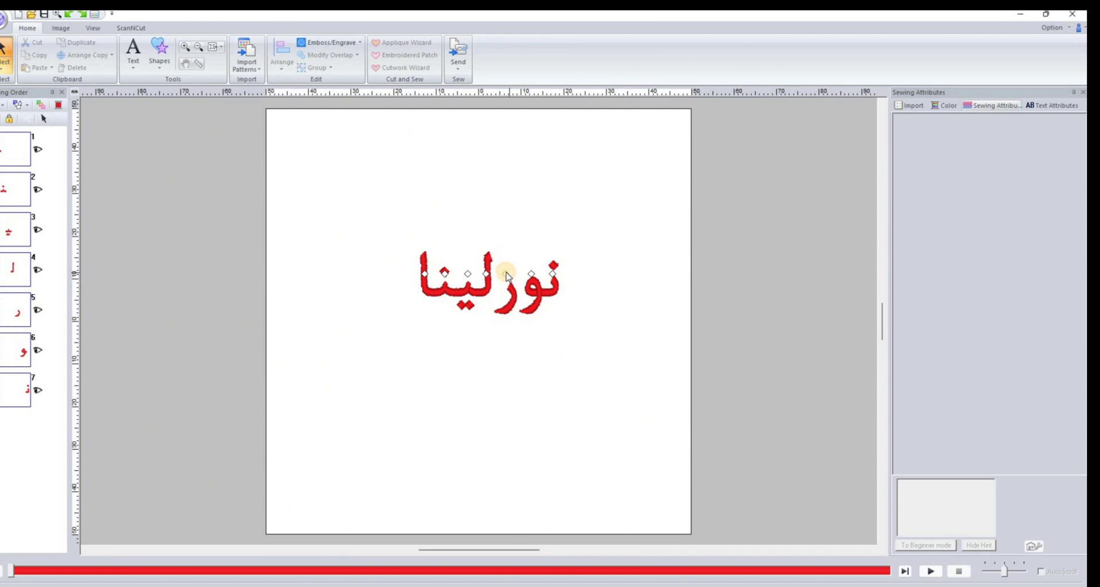
Step: Try raising only the letter ر above the baseline with its vertical offset handle, and undo the shift
{"action": "left_click", "coordinate": [507, 276]}
{"action": "left_click", "coordinate": [540, 245]}
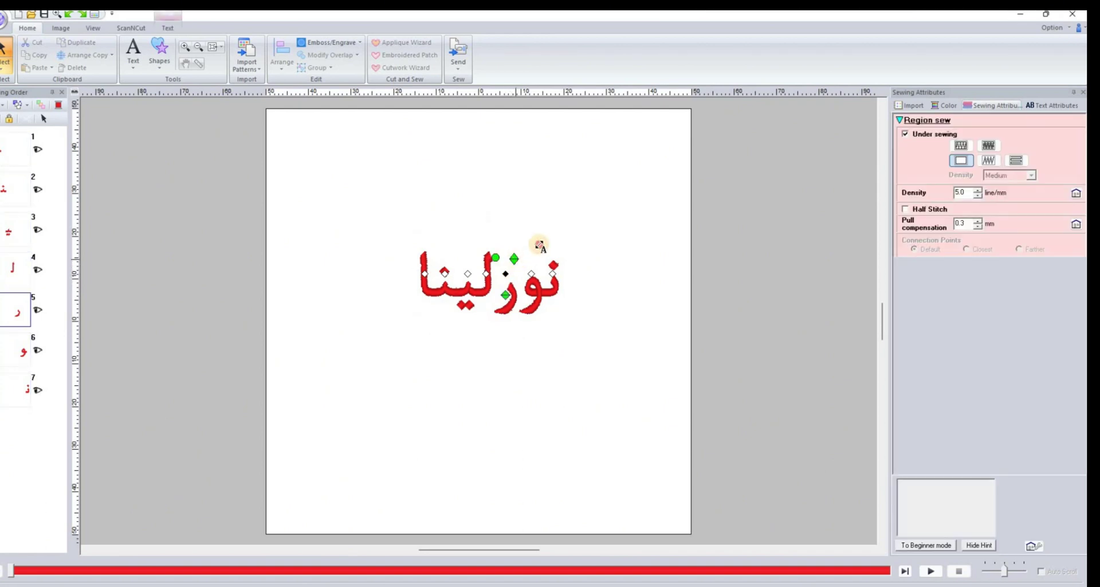
{"action": "left_click", "coordinate": [507, 276]}
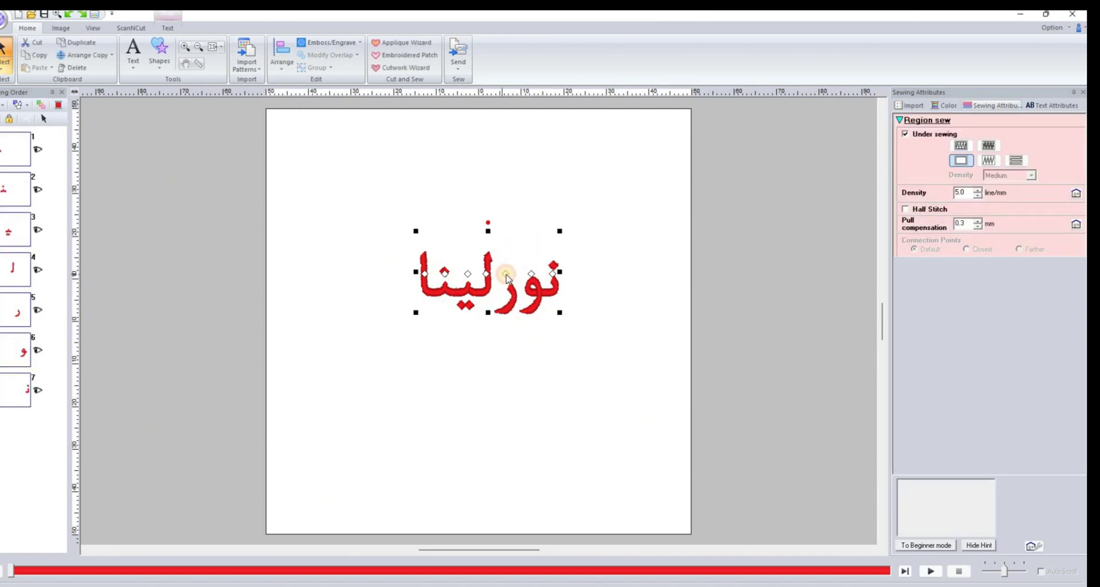
{"action": "left_click", "coordinate": [507, 293]}
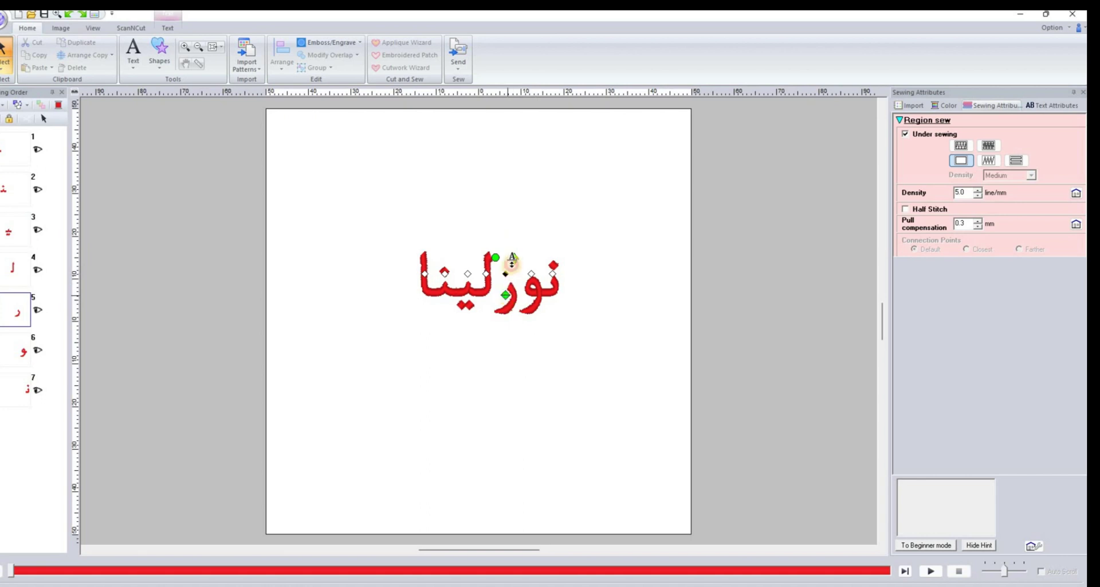
{"action": "mouse_move", "coordinate": [512, 261]}
{"action": "left_mouse_down"}
{"action": "mouse_move", "coordinate": [510, 351]}
{"action": "mouse_move", "coordinate": [512, 242]}
{"action": "left_mouse_up"}
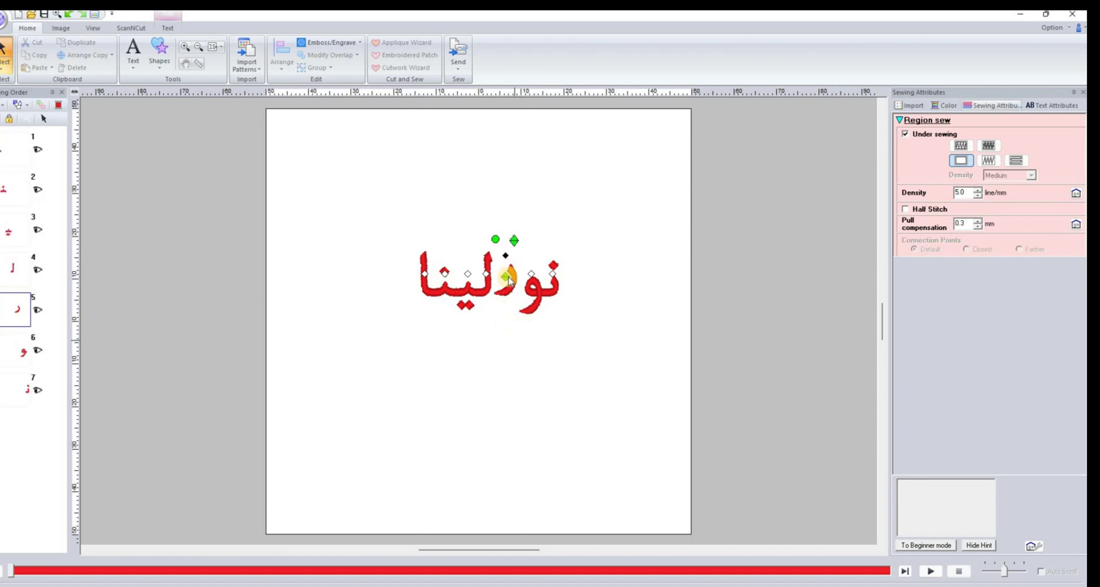
{"action": "left_click", "coordinate": [461, 256]}
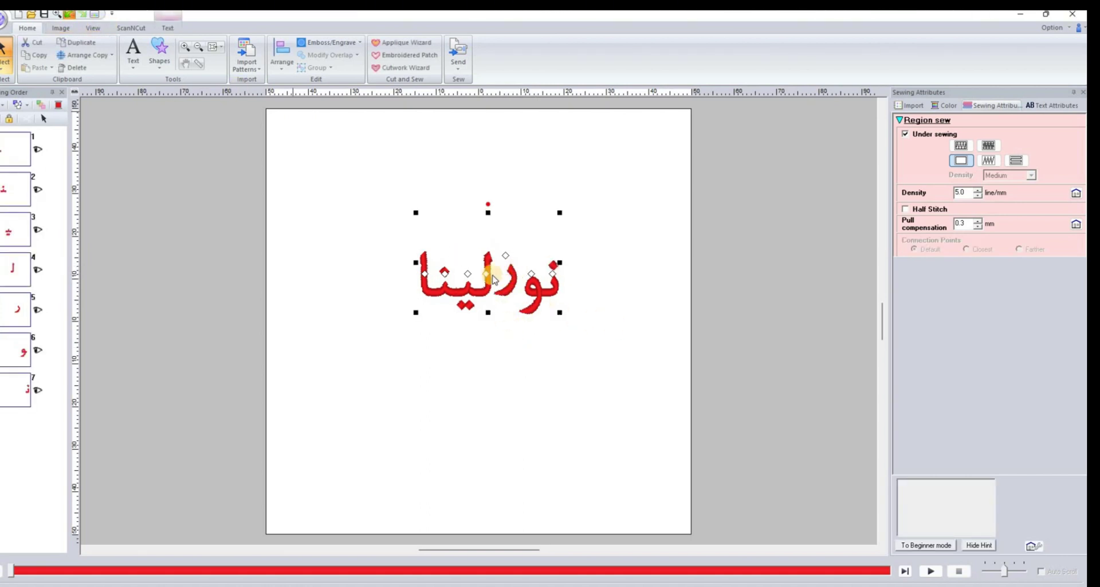
{"action": "left_click_drag", "start_coordinate": [494, 280], "coordinate": [501, 281]}
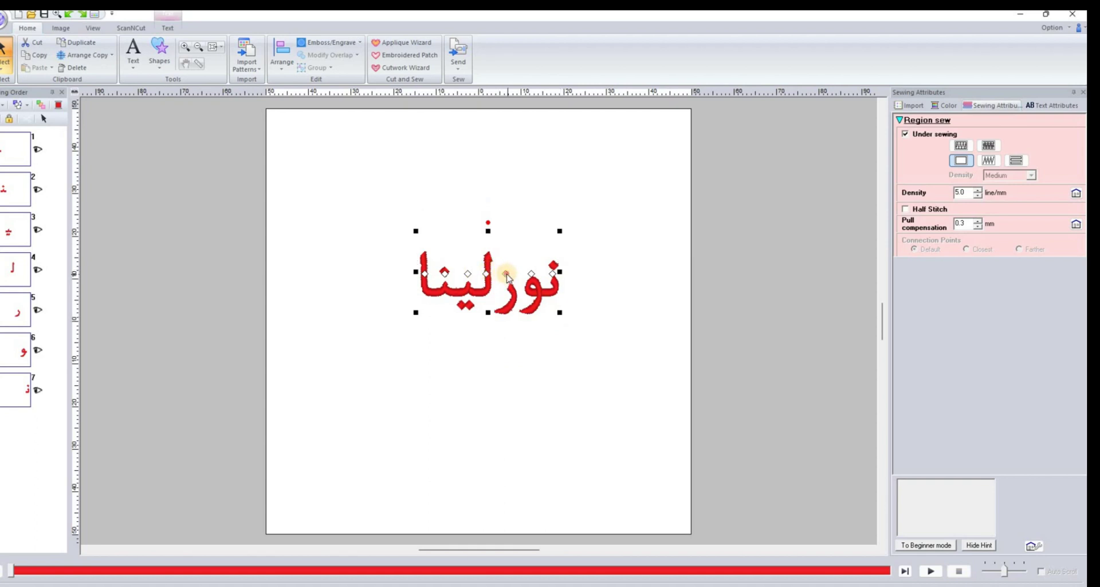
Step: Tighten the spacing between the letters ر and ل by shifting the ر slightly left with its kerning handle
{"action": "left_click", "coordinate": [505, 287]}
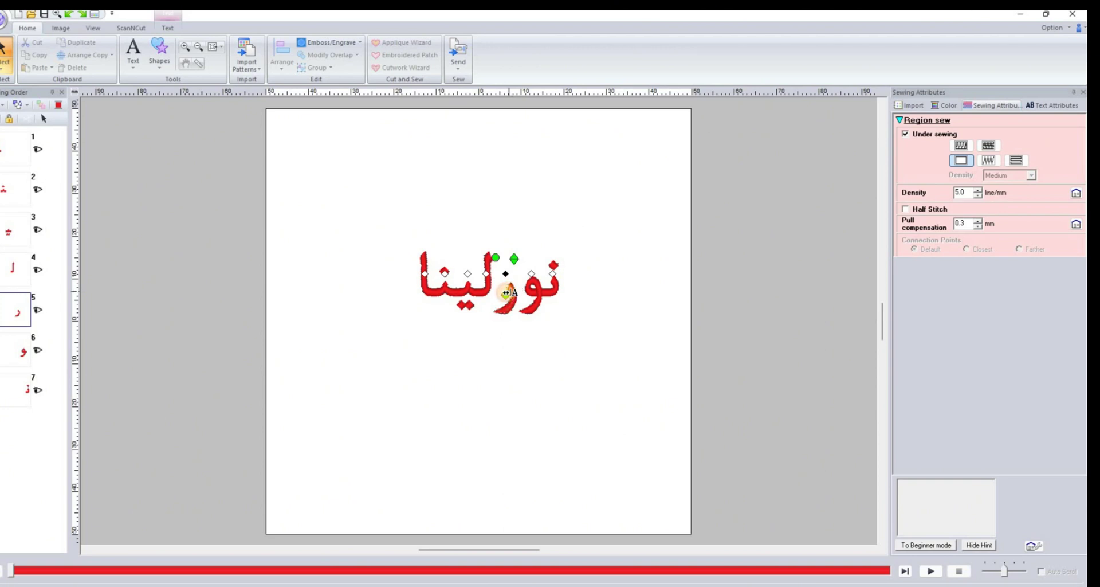
{"action": "left_click_drag", "start_coordinate": [507, 293], "coordinate": [501, 293]}
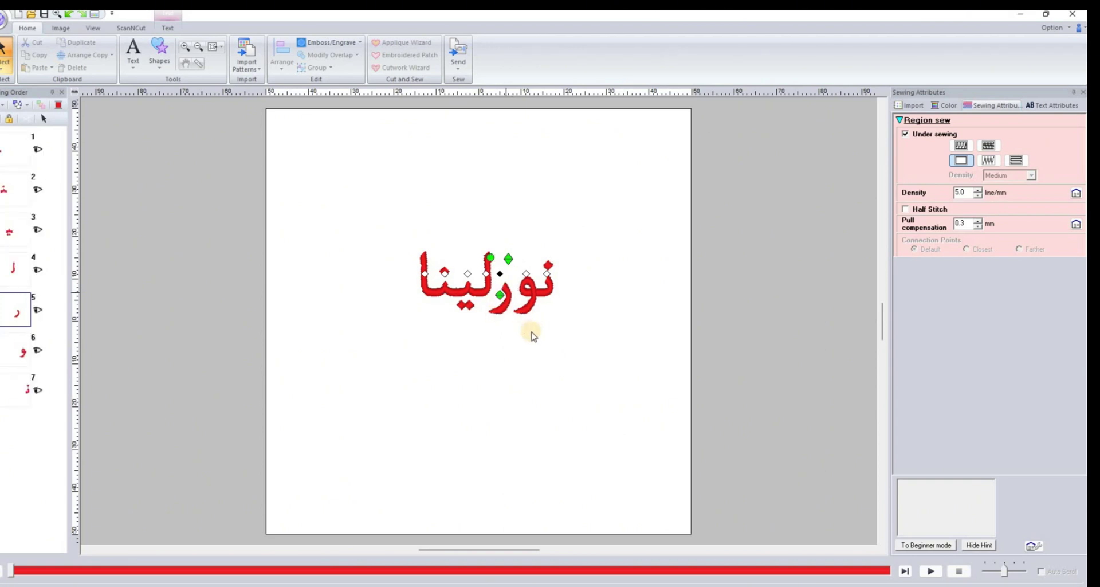
{"action": "left_click", "coordinate": [483, 247]}
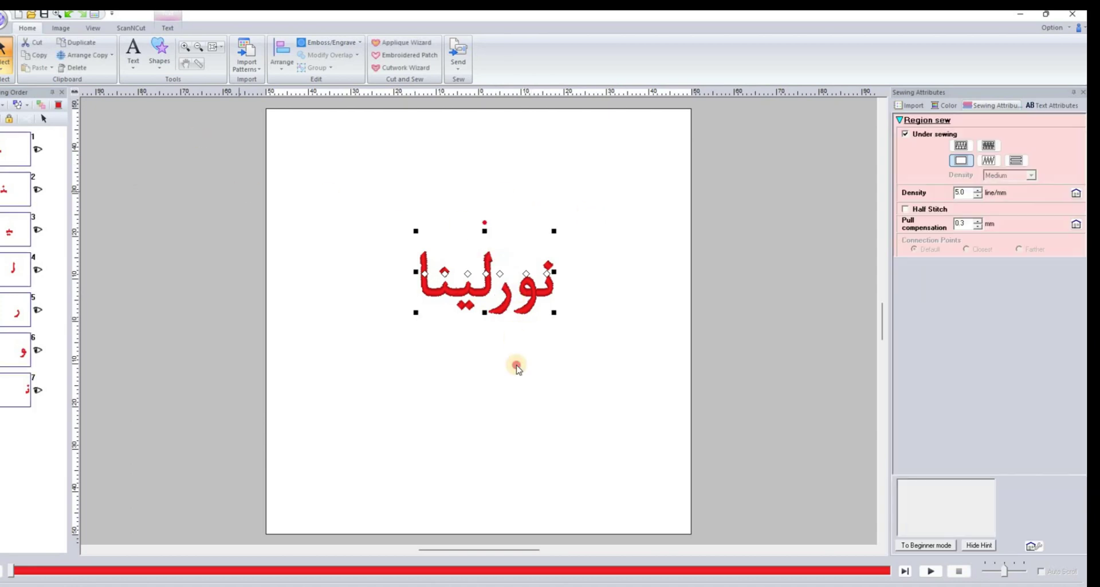
Step: Tighten the spacing between the letters و and ر by shifting the و slightly left with its kerning handle, and deselect the lettering
{"action": "left_click", "coordinate": [497, 322]}
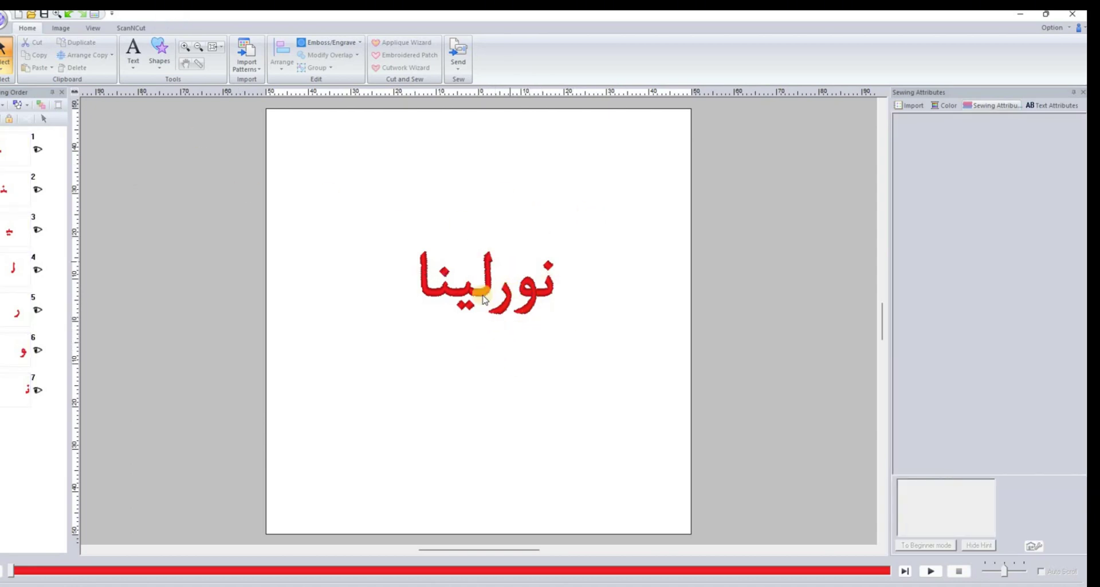
{"action": "left_click", "coordinate": [527, 277]}
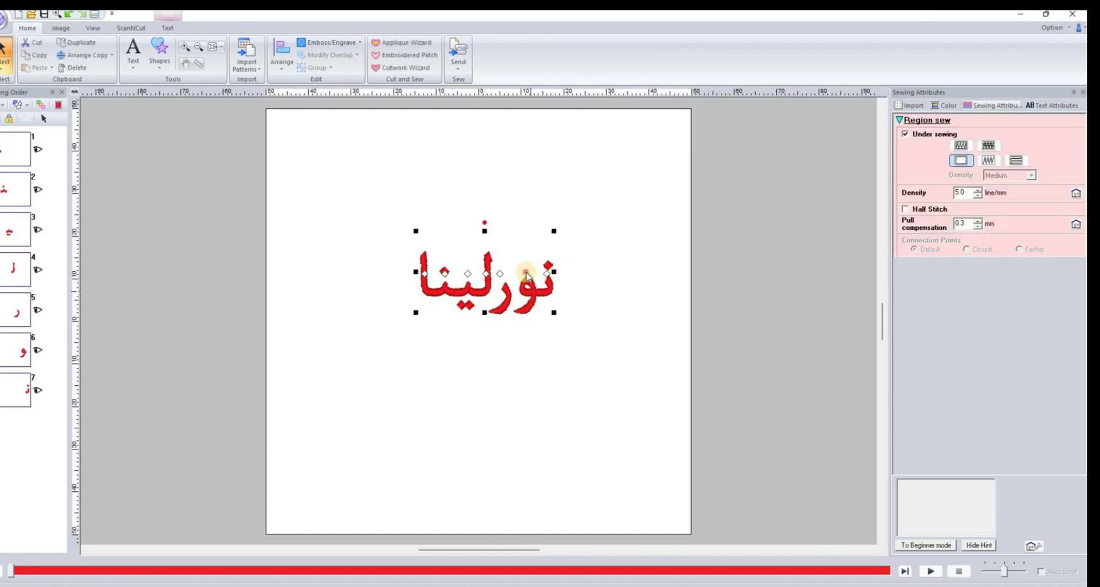
{"action": "left_click", "coordinate": [527, 287]}
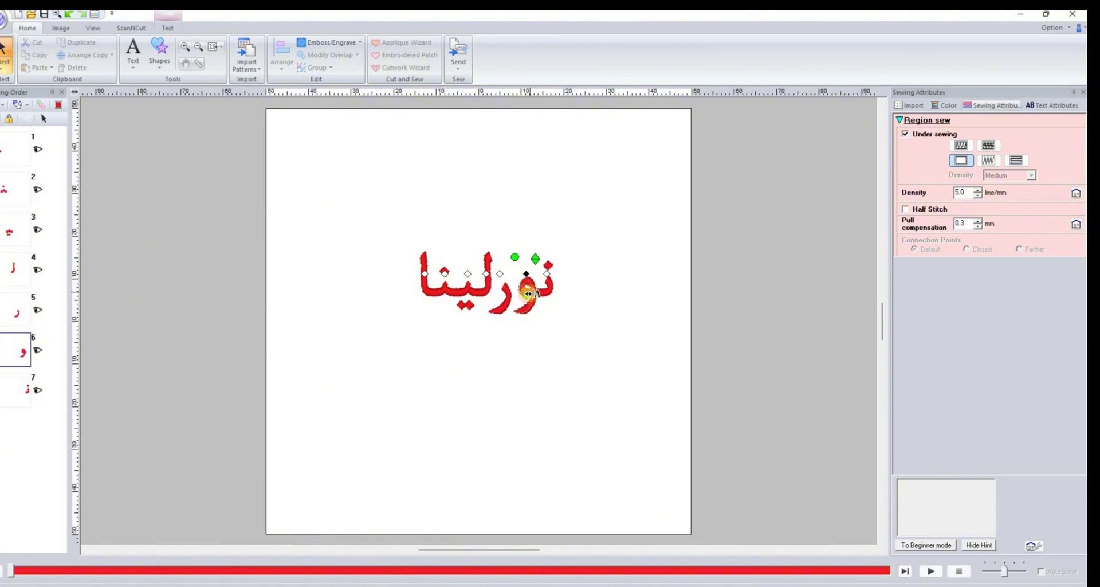
{"action": "left_click", "coordinate": [611, 230]}
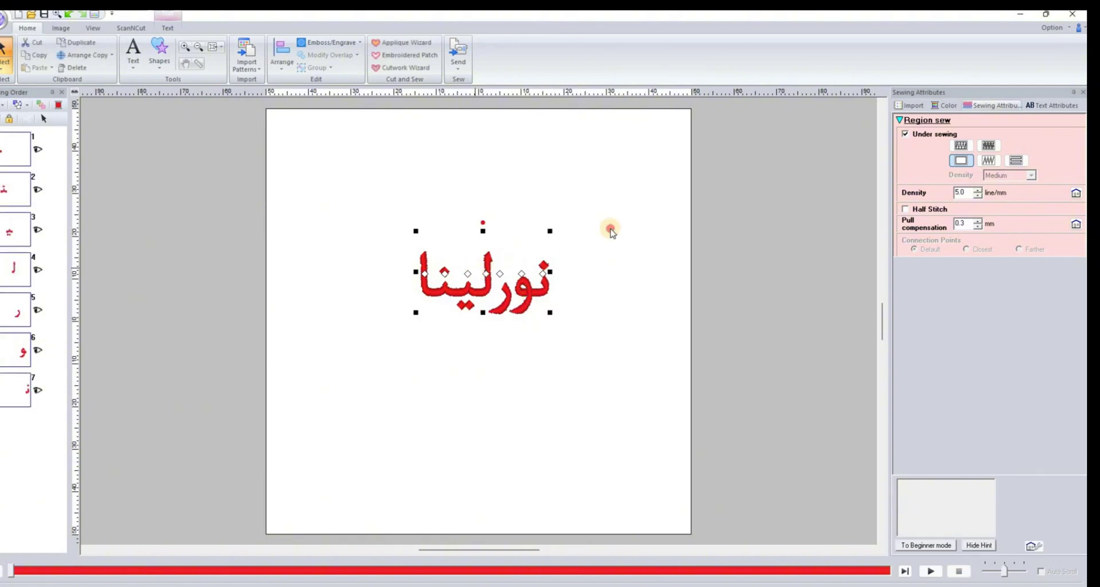
{"action": "left_click", "coordinate": [576, 256]}
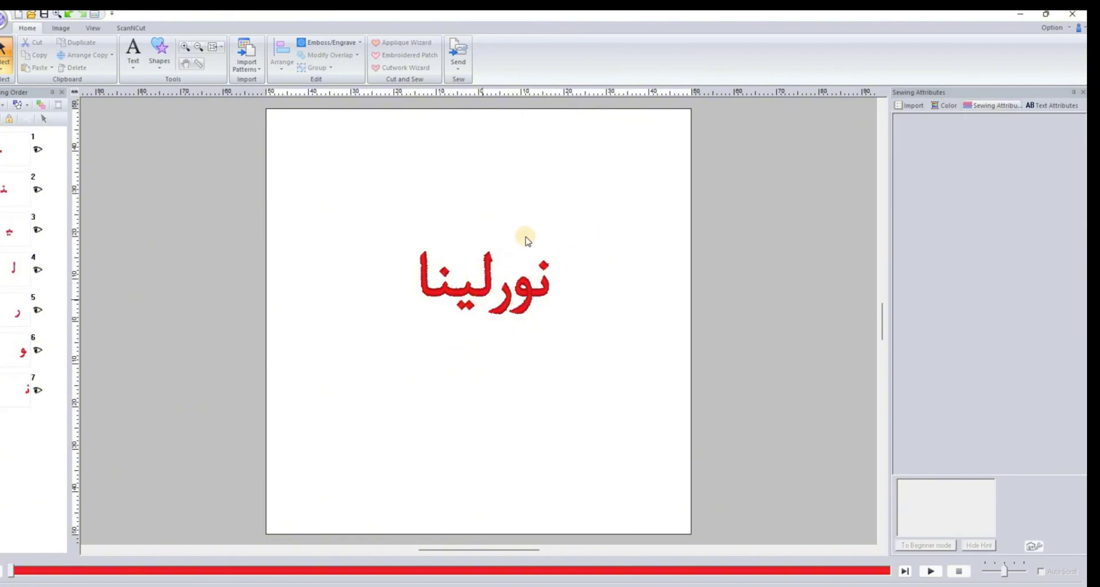
{"action": "left_click", "coordinate": [410, 270]}
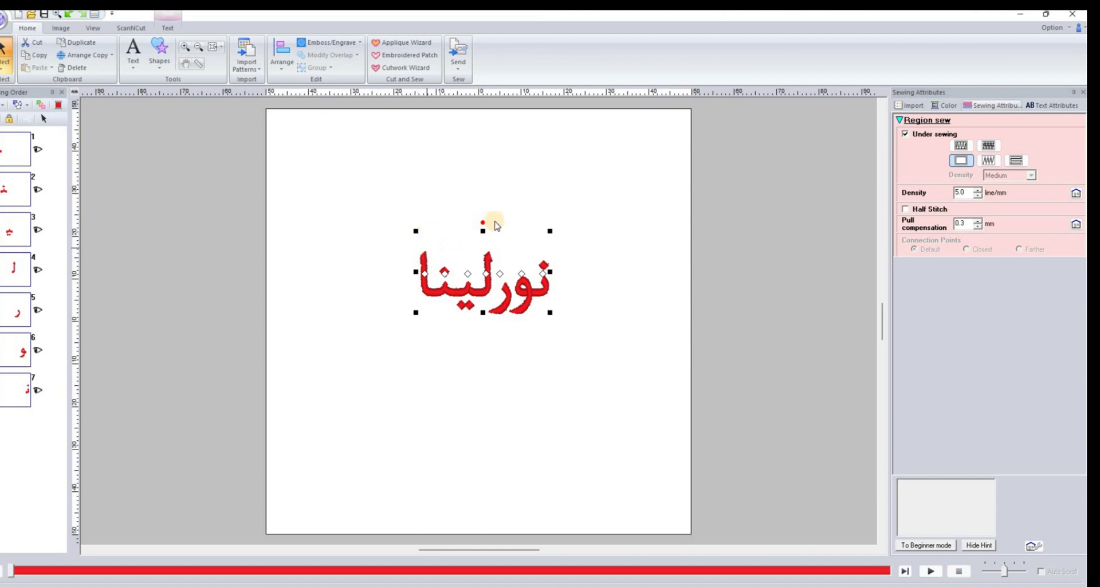
{"action": "left_click", "coordinate": [401, 230]}
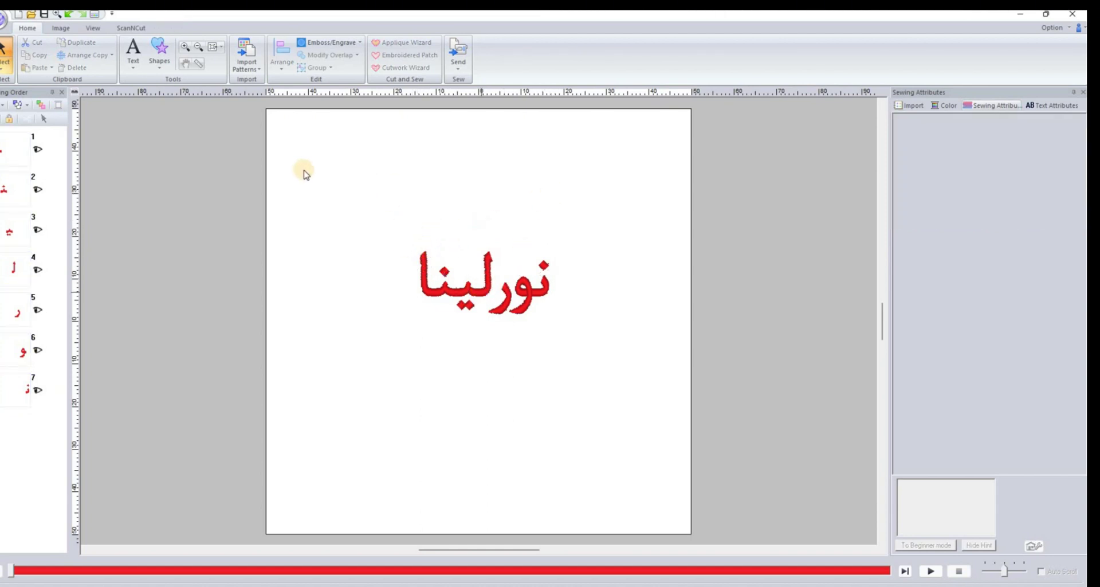
Step: Draw a wide rectangle about 78 by 18 mm above the lettering
{"action": "left_click", "coordinate": [153, 67]}
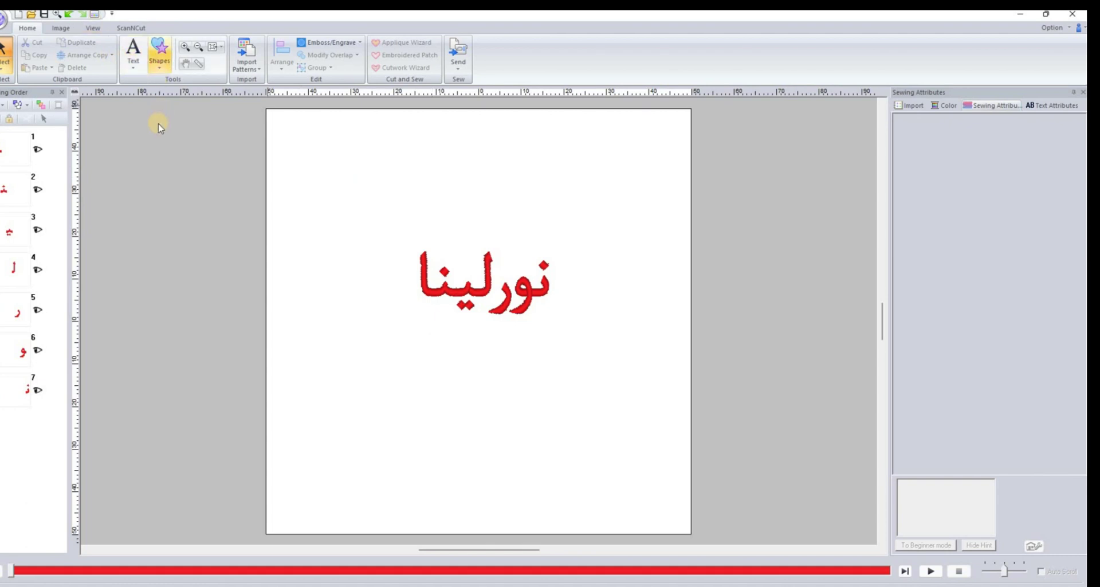
{"action": "left_click", "coordinate": [158, 188]}
{"action": "left_click_drag", "start_coordinate": [640, 221], "coordinate": [644, 209]}
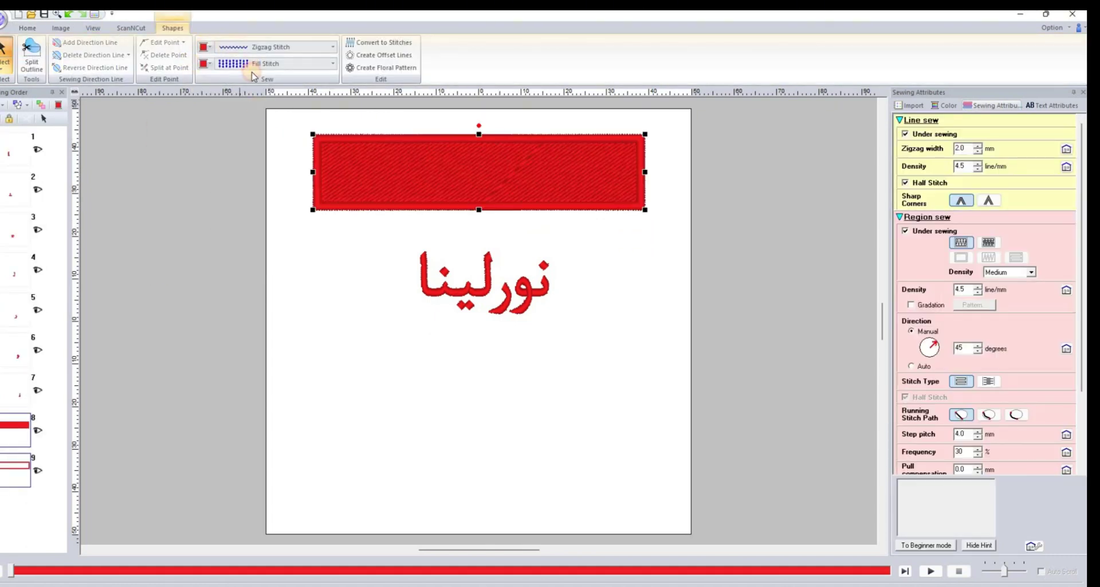
Step: Set the rectangle's outline to Zigzag Stitch with a 2.5 mm zigzag width and its region to Not Sewn
{"action": "left_click", "coordinate": [266, 47]}
{"action": "left_click", "coordinate": [264, 61]}
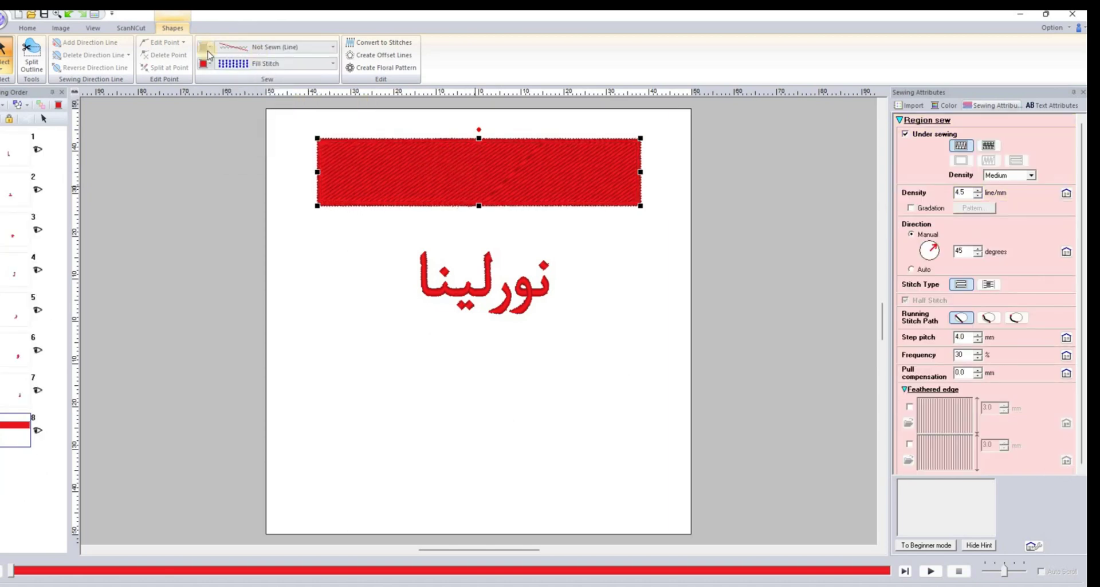
{"action": "left_click", "coordinate": [234, 47]}
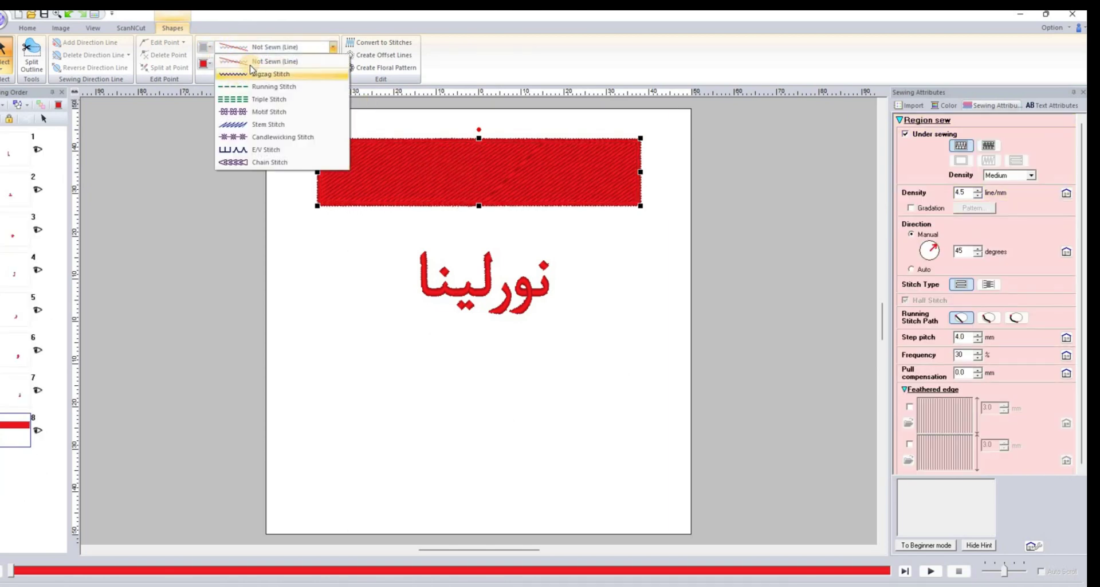
{"action": "left_click", "coordinate": [261, 71]}
{"action": "left_click", "coordinate": [263, 63]}
{"action": "left_click", "coordinate": [269, 76]}
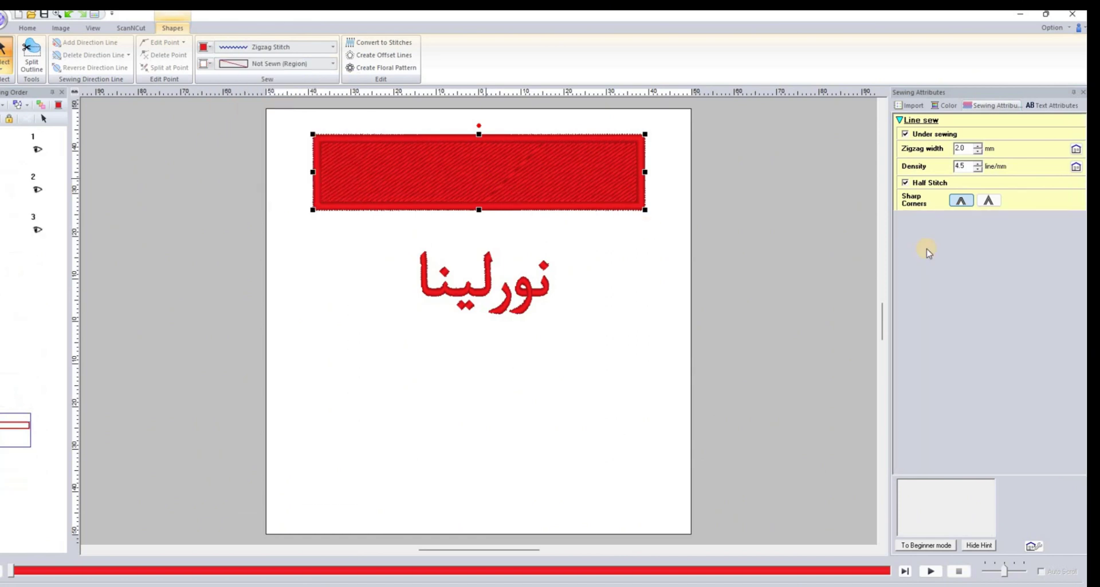
{"action": "mouse_move", "coordinate": [956, 152]}
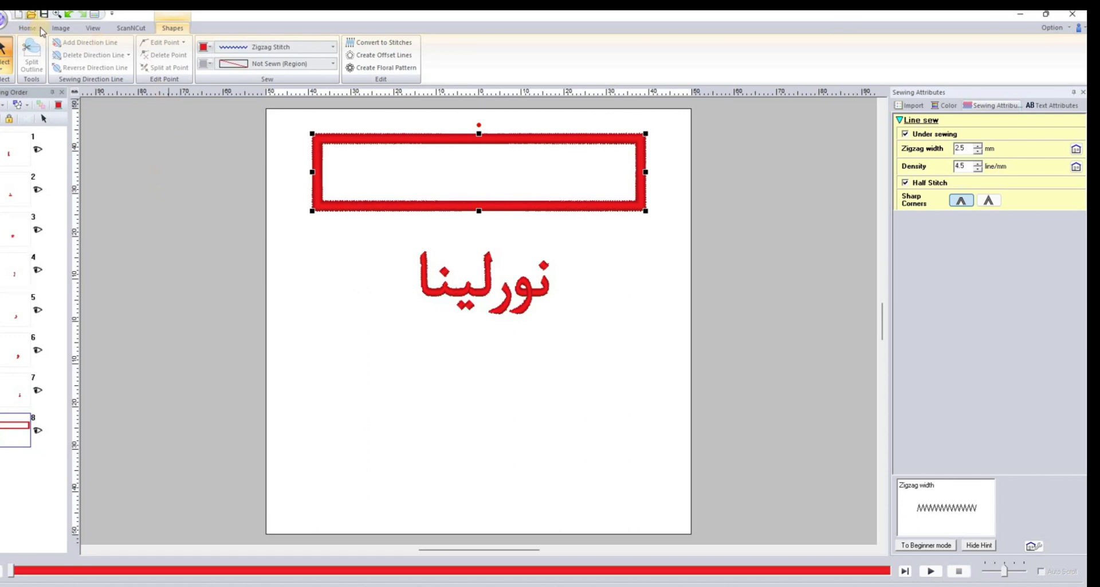
{"action": "scroll", "coordinate": [318, 80], "scroll_direction": "up", "scroll_amount": 4}
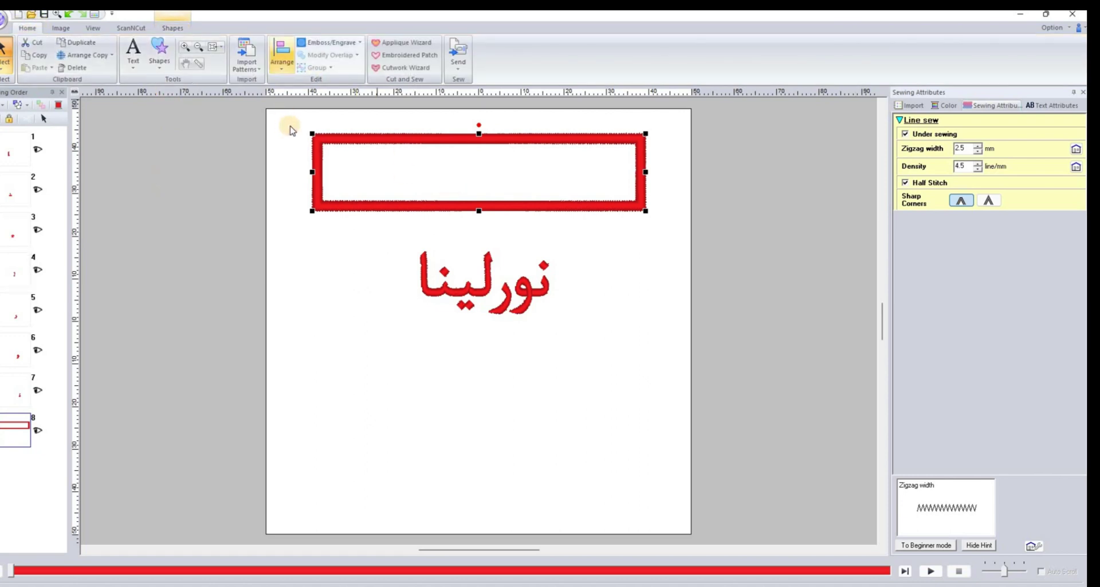
Step: Resize the rectangle to 75 mm wide and 20 mm high without maintaining its aspect ratio
{"action": "left_click", "coordinate": [281, 54]}
{"action": "key", "text": "Return"}
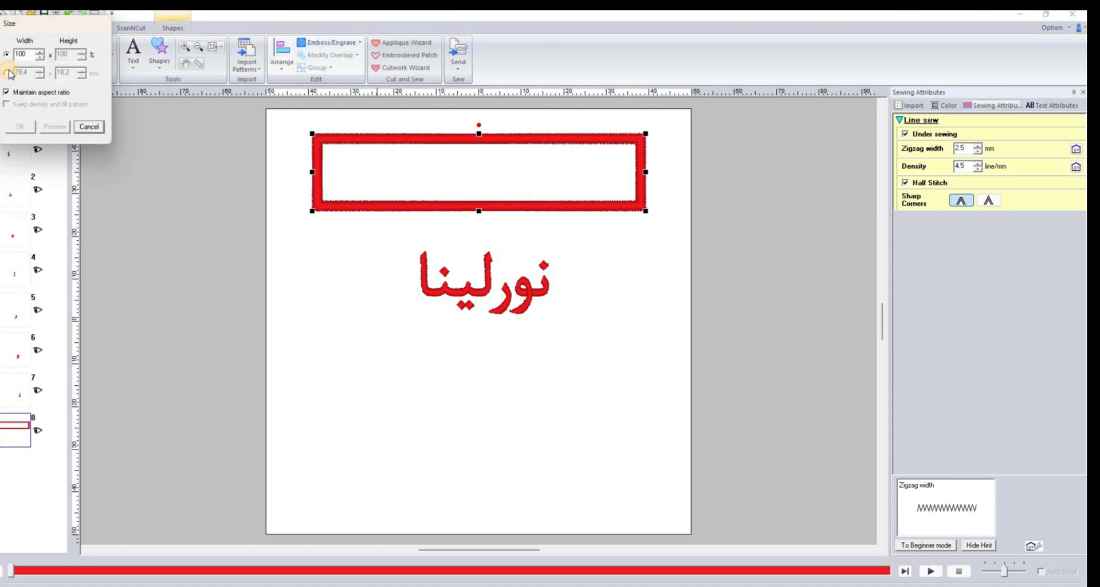
{"action": "left_click", "coordinate": [7, 73]}
{"action": "left_click", "coordinate": [25, 74]}
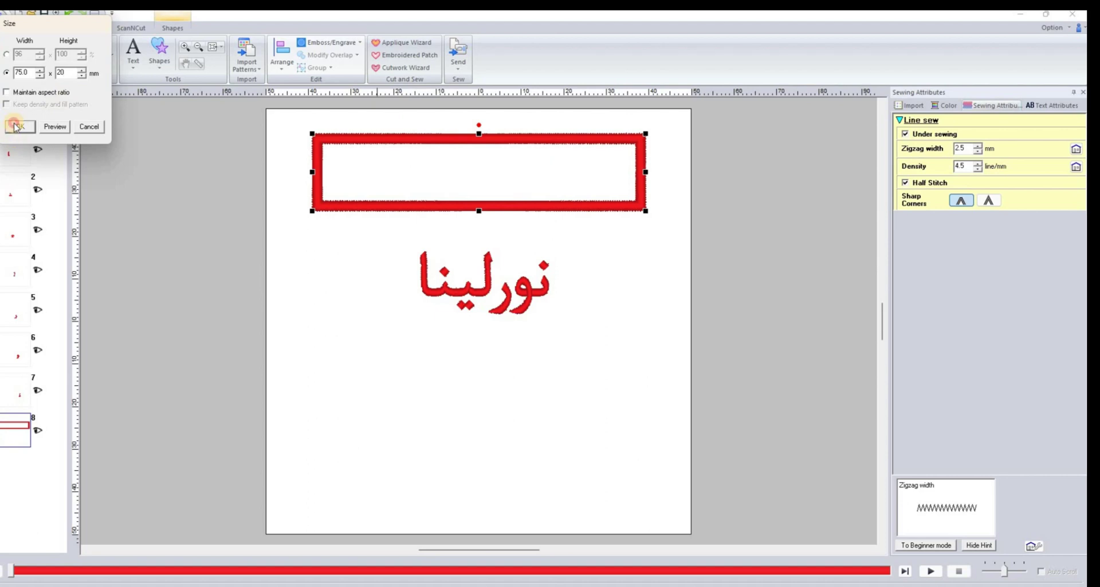
{"action": "key", "text": "Return"}
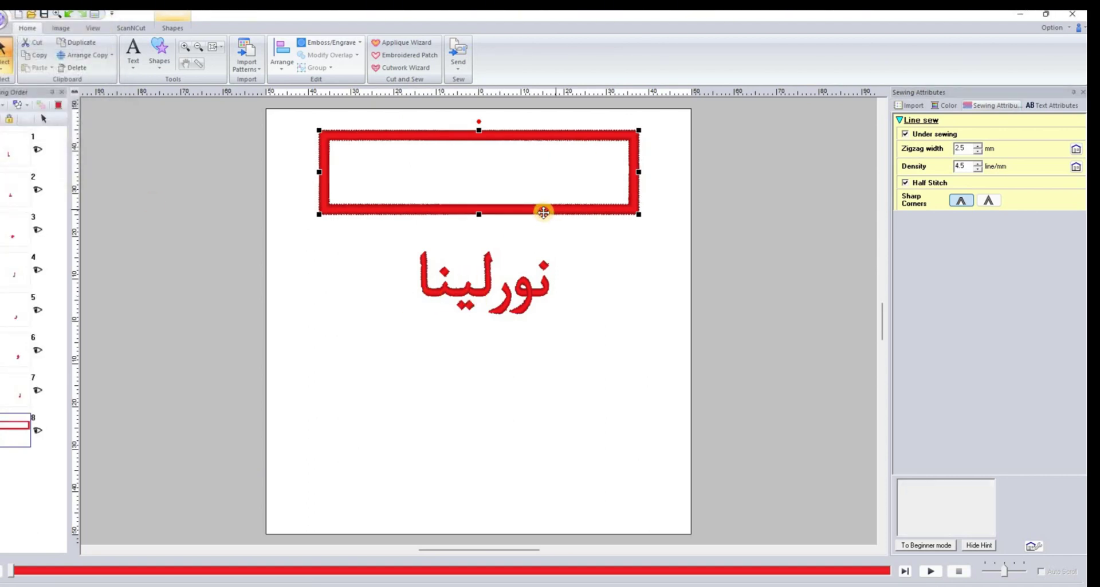
Step: Place the lettering inside the rectangular frame, nudging the frame slightly up and left and adjusting the lettering to match
{"action": "left_click_drag", "start_coordinate": [543, 212], "coordinate": [651, 275]}
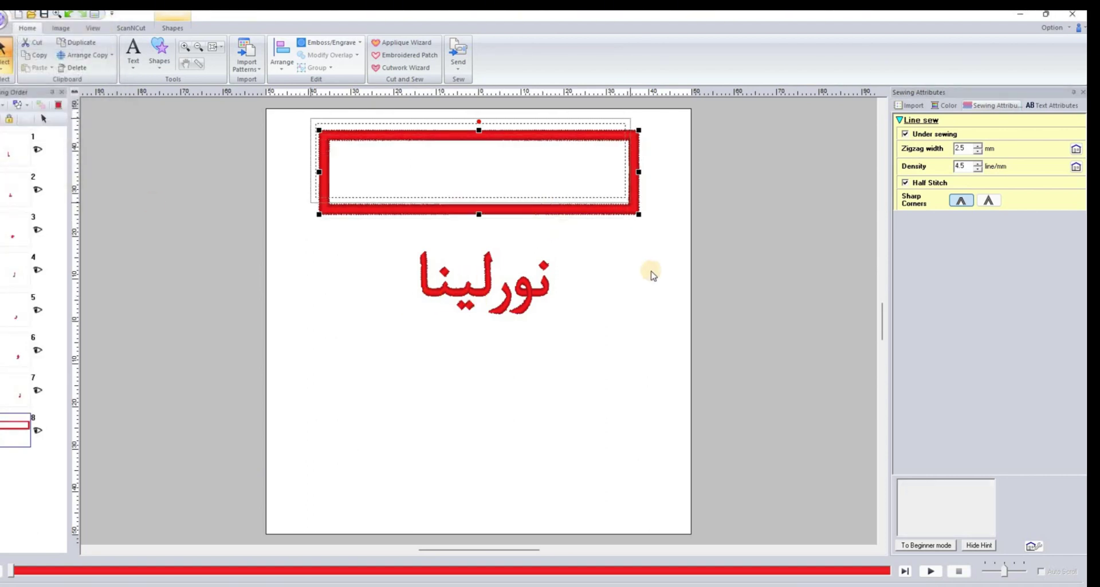
{"action": "left_click", "coordinate": [493, 214]}
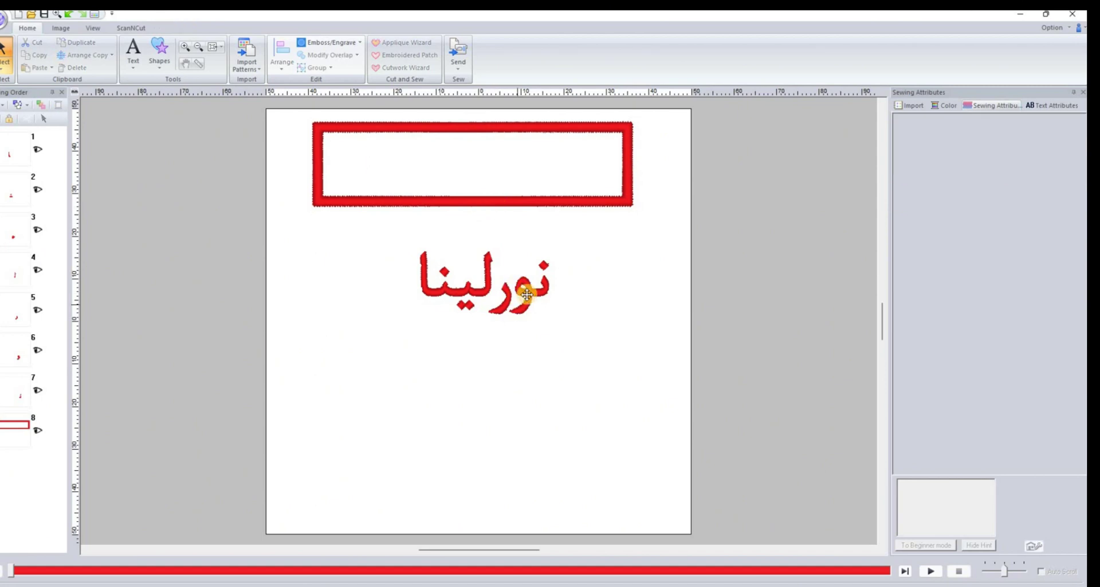
{"action": "left_click_drag", "start_coordinate": [526, 294], "coordinate": [513, 170]}
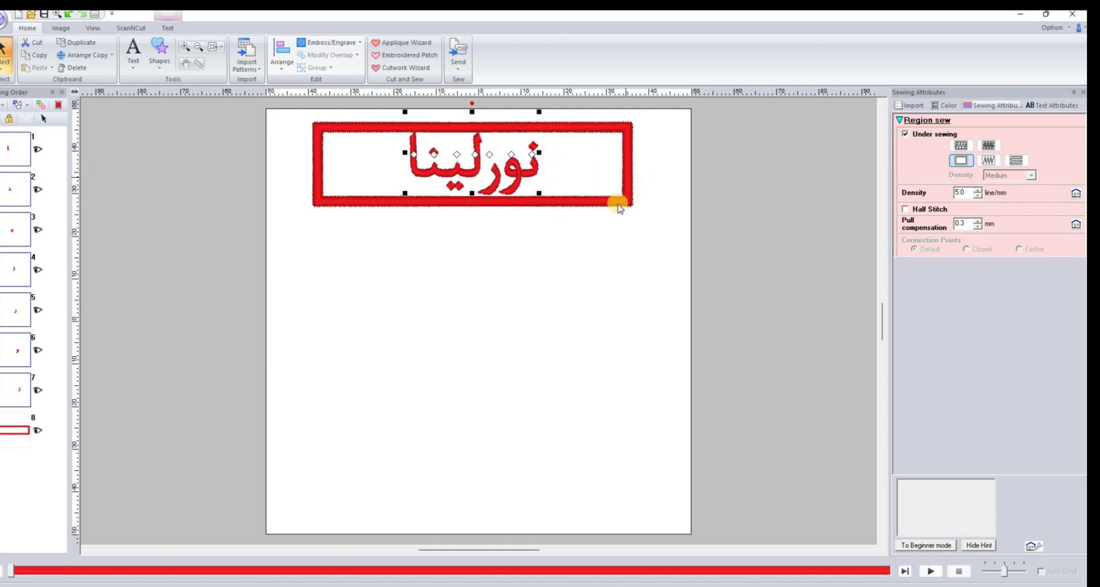
{"action": "left_click_drag", "start_coordinate": [616, 204], "coordinate": [599, 195]}
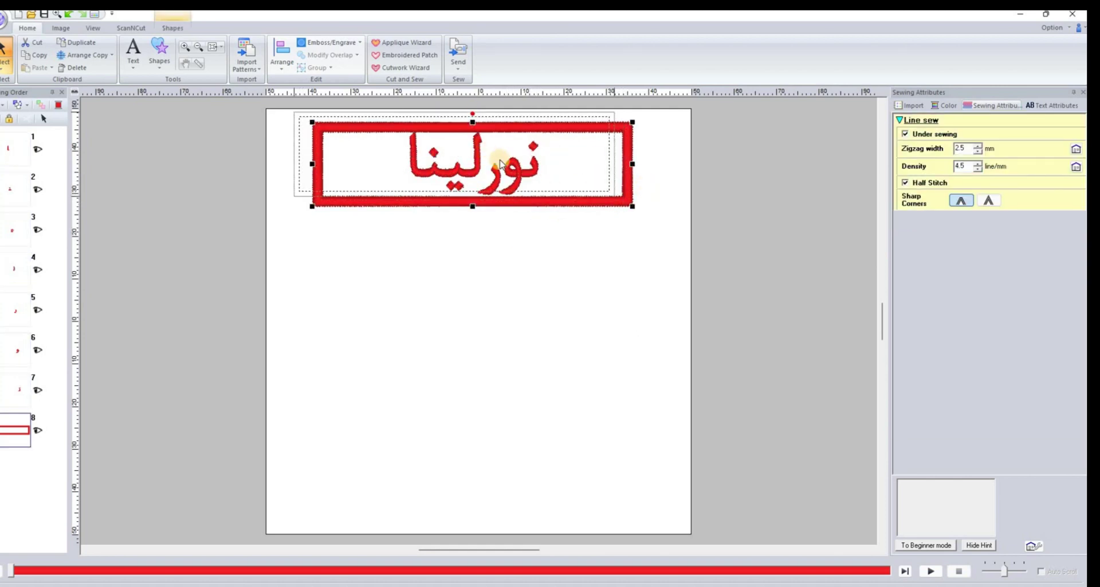
{"action": "left_click", "coordinate": [511, 233]}
{"action": "left_click", "coordinate": [473, 153]}
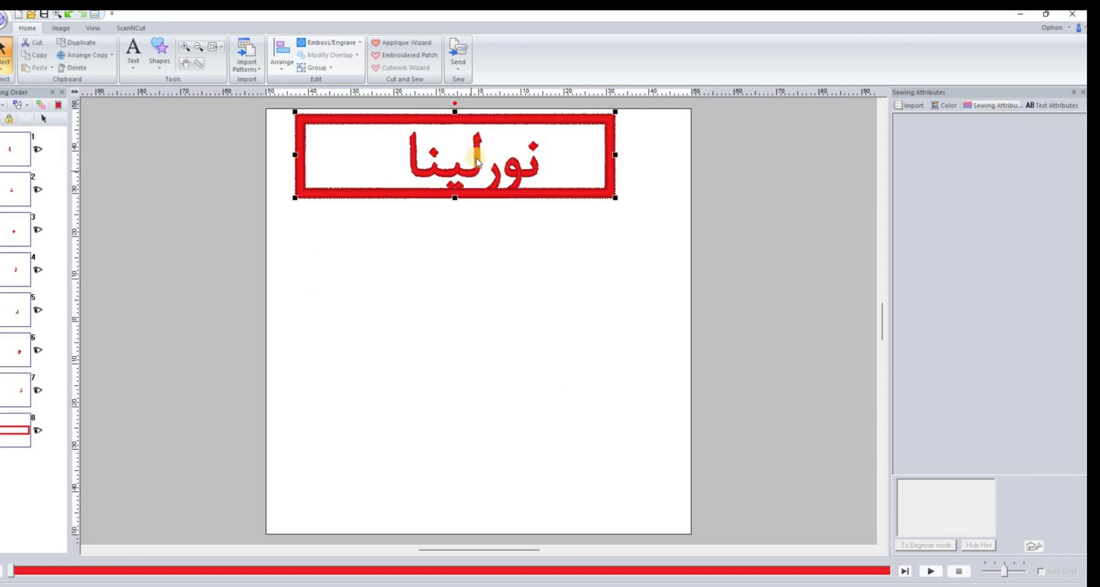
{"action": "left_click_drag", "start_coordinate": [471, 153], "coordinate": [464, 152]}
{"action": "left_click", "coordinate": [496, 245]}
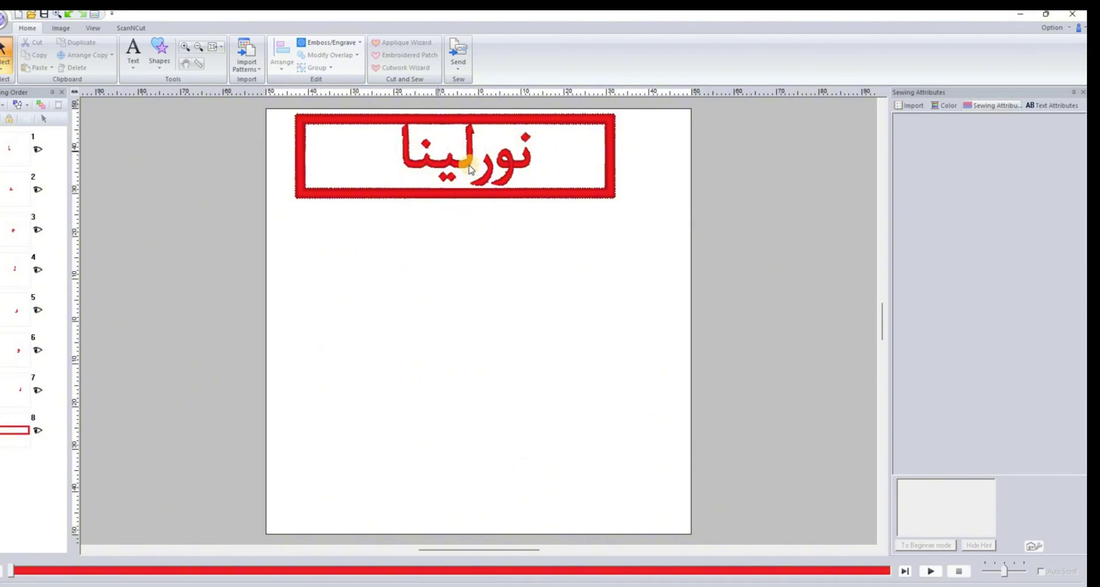
Step: Move the frame and the lettering down towards the middle of the page and shrink the lettering slightly to fit inside the frame
{"action": "left_click", "coordinate": [474, 201]}
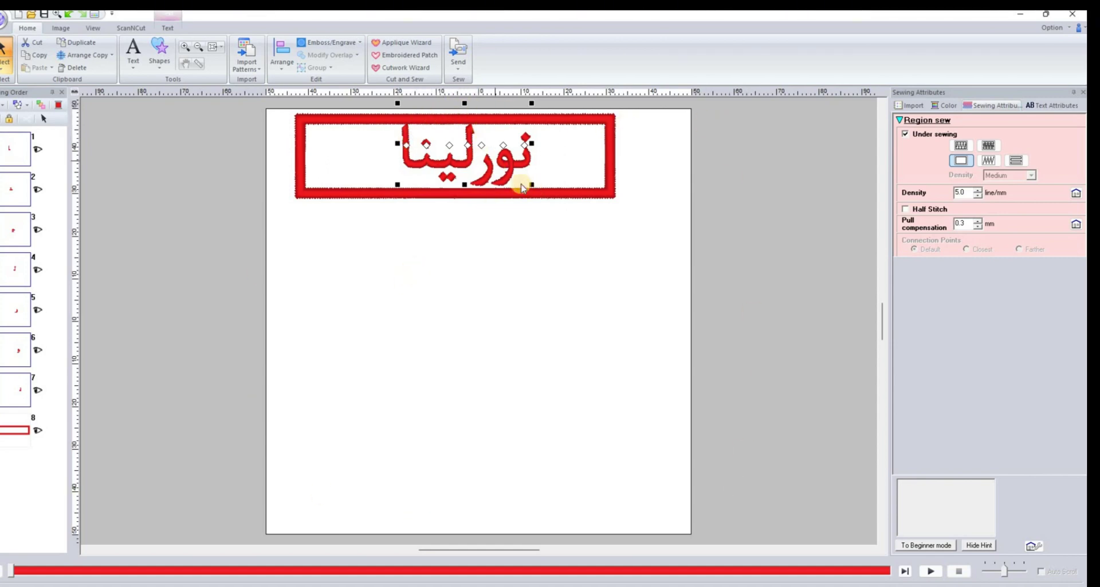
{"action": "left_click_drag", "start_coordinate": [523, 200], "coordinate": [523, 328]}
{"action": "left_click_drag", "start_coordinate": [502, 180], "coordinate": [497, 312]}
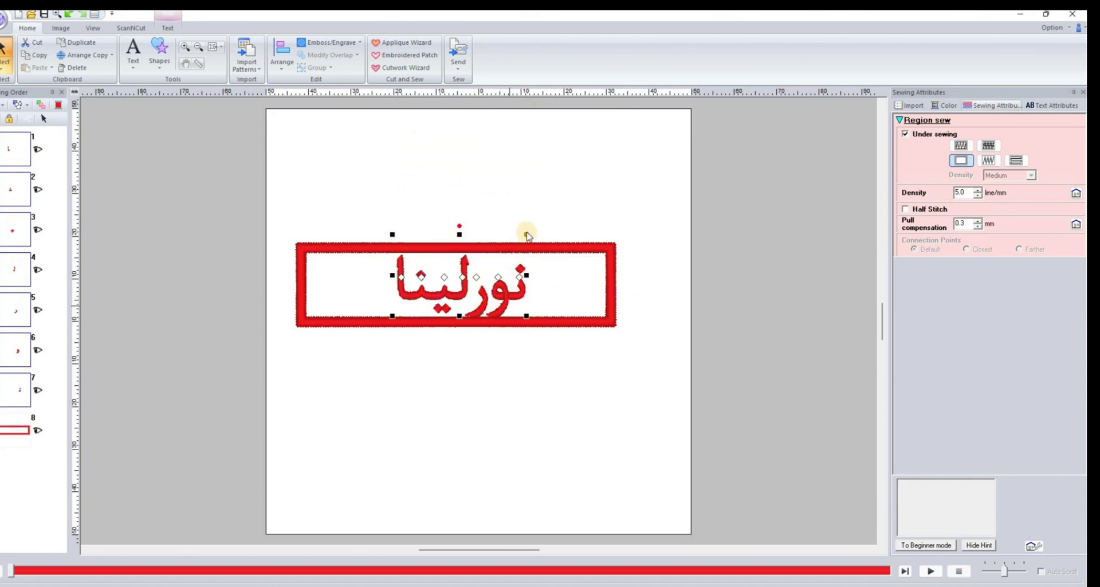
{"action": "left_click_drag", "start_coordinate": [525, 234], "coordinate": [511, 244]}
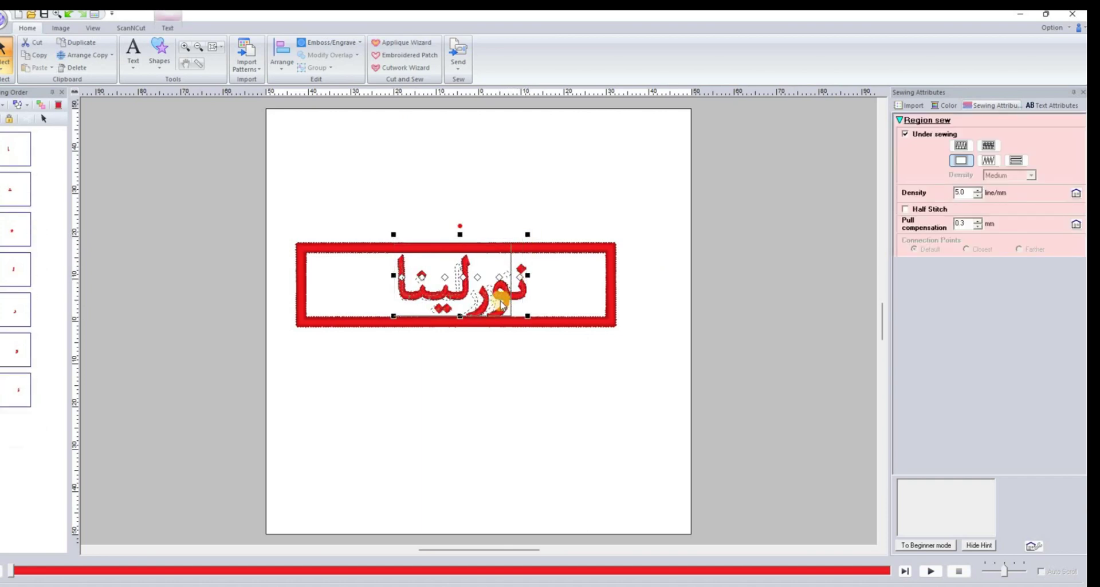
Step: Select the lettering and frame together and align them to each other with the vertical Middle layout option
{"action": "left_click_drag", "start_coordinate": [642, 227], "coordinate": [247, 370]}
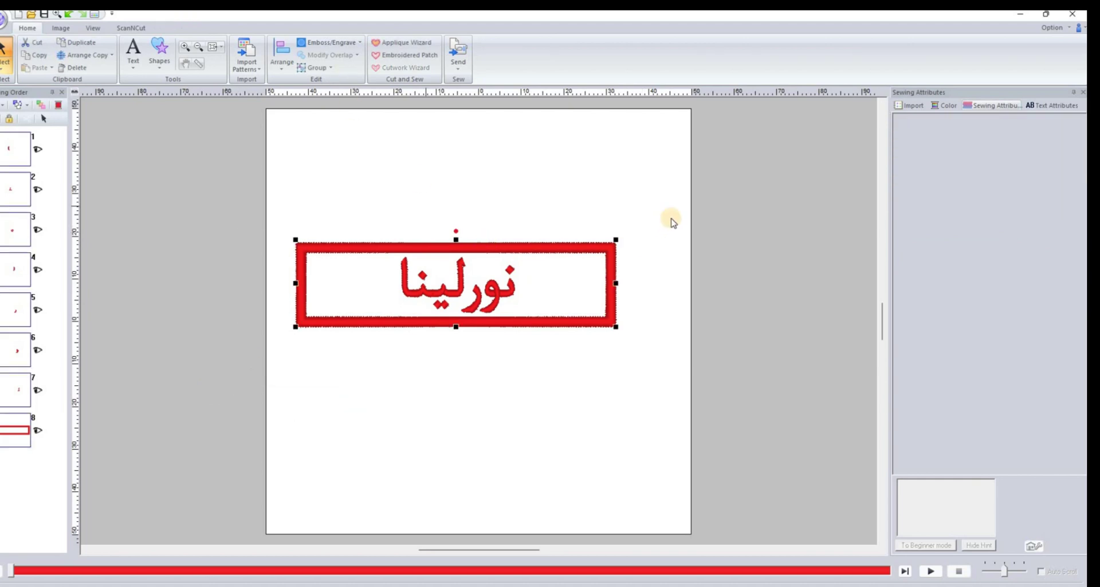
{"action": "left_click", "coordinate": [285, 74]}
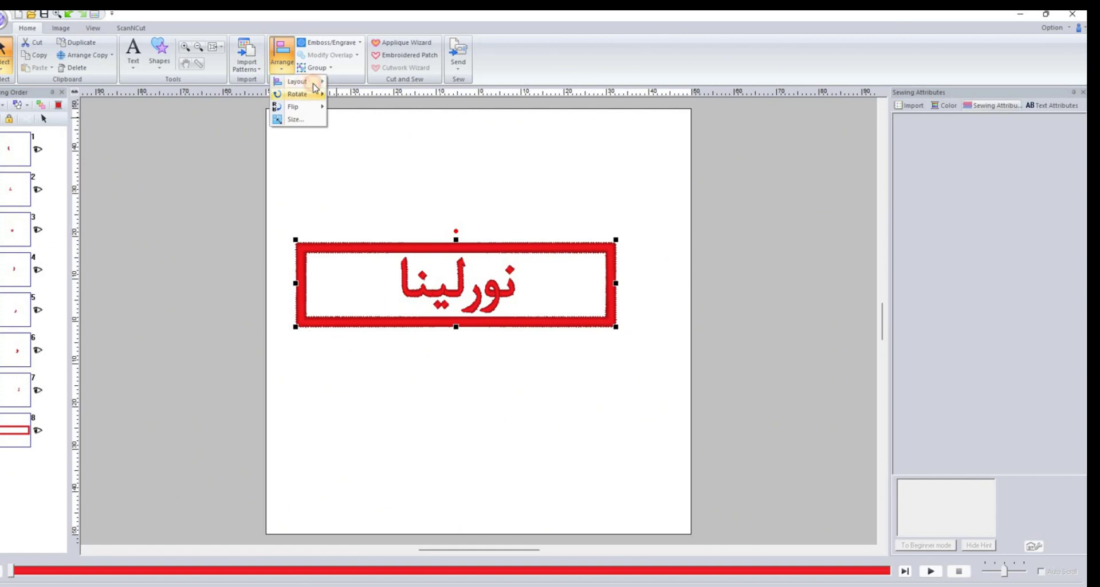
{"action": "mouse_move", "coordinate": [310, 82]}
{"action": "left_click", "coordinate": [490, 304]}
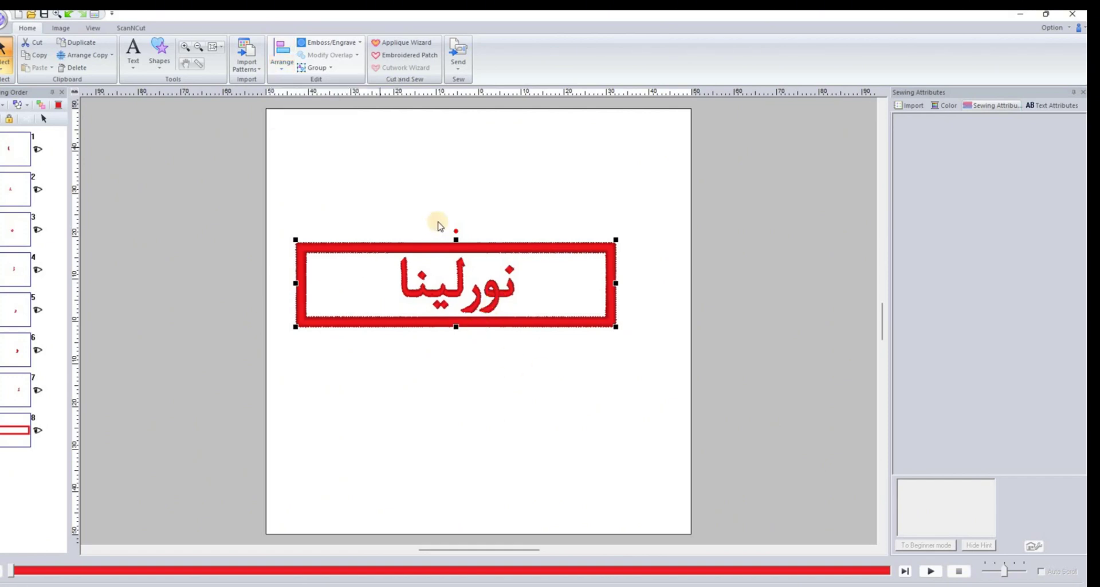
{"action": "left_click", "coordinate": [282, 57]}
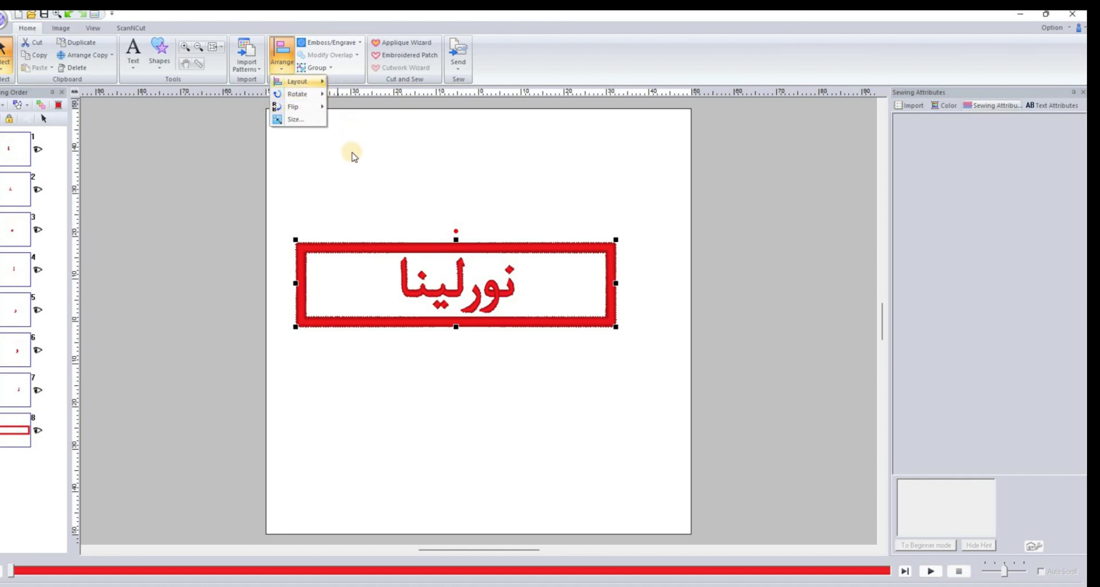
{"action": "mouse_move", "coordinate": [303, 81]}
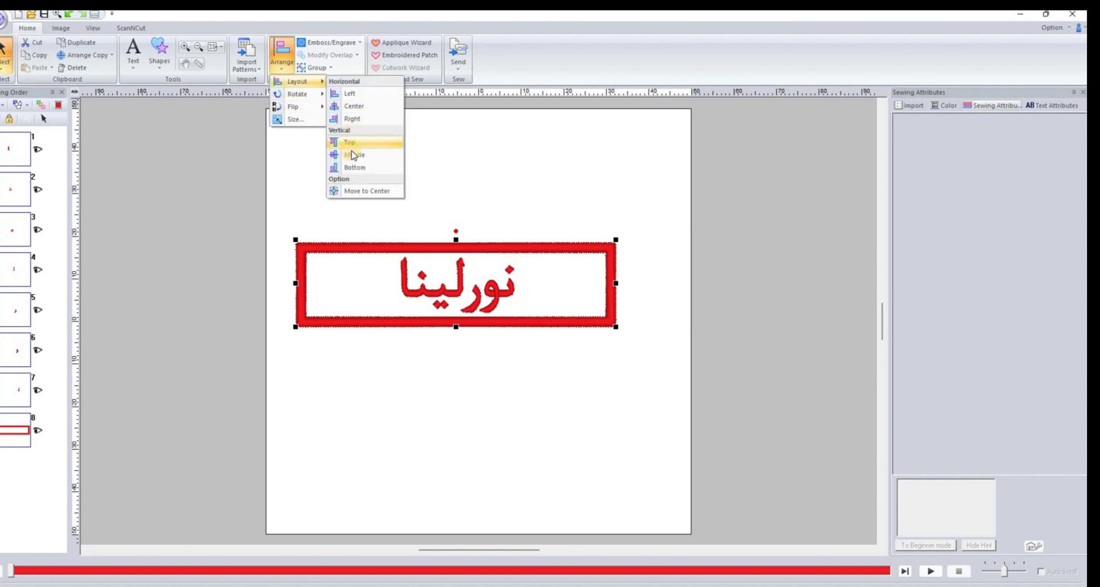
{"action": "left_click", "coordinate": [354, 155]}
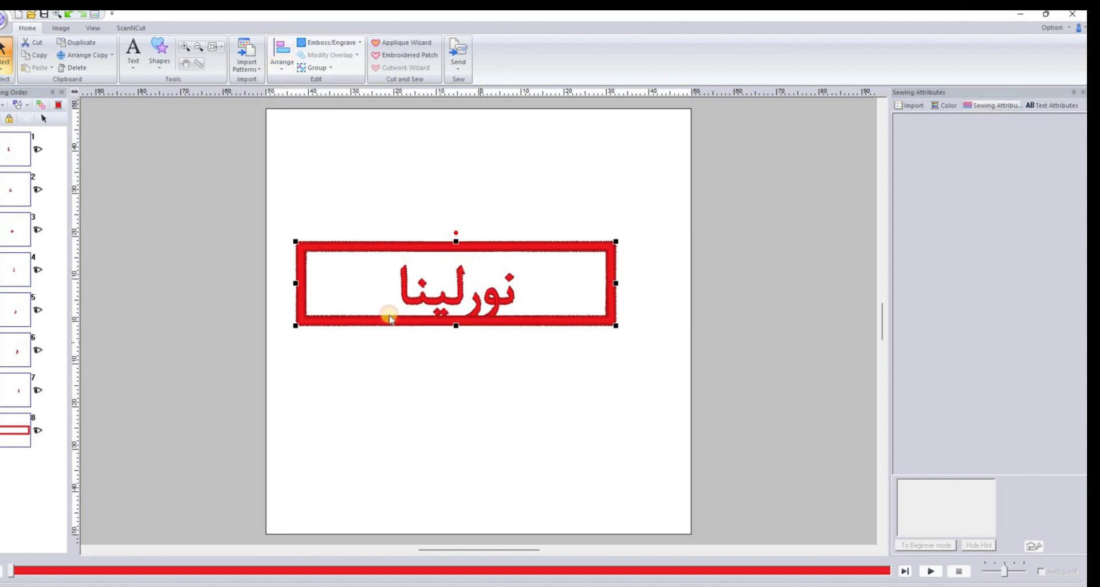
Step: Select only the lettering inside the frame and convert it to stitches
{"action": "left_click", "coordinate": [466, 290]}
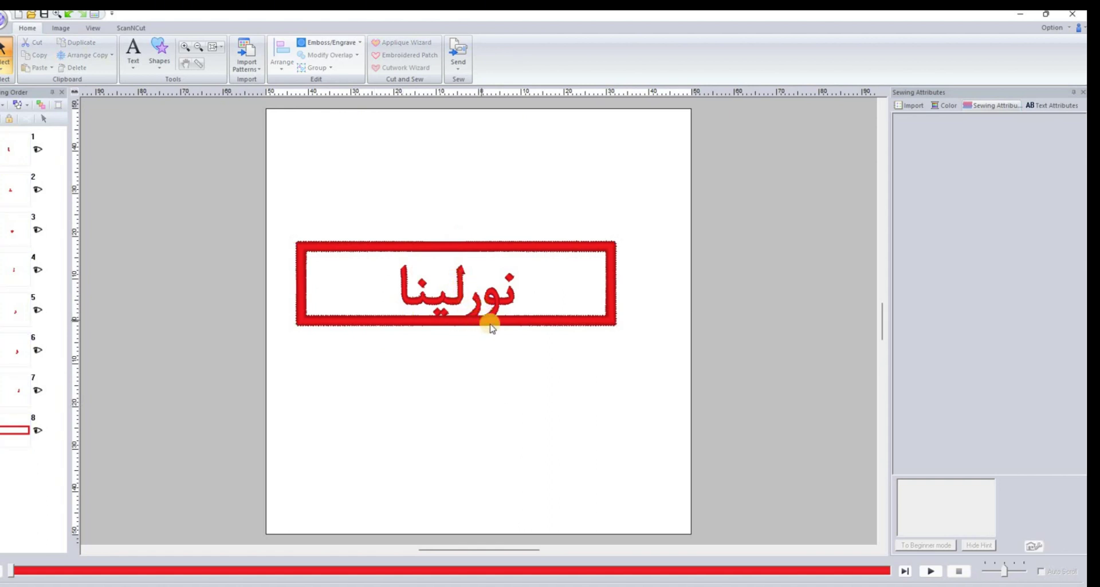
{"action": "left_click", "coordinate": [496, 300]}
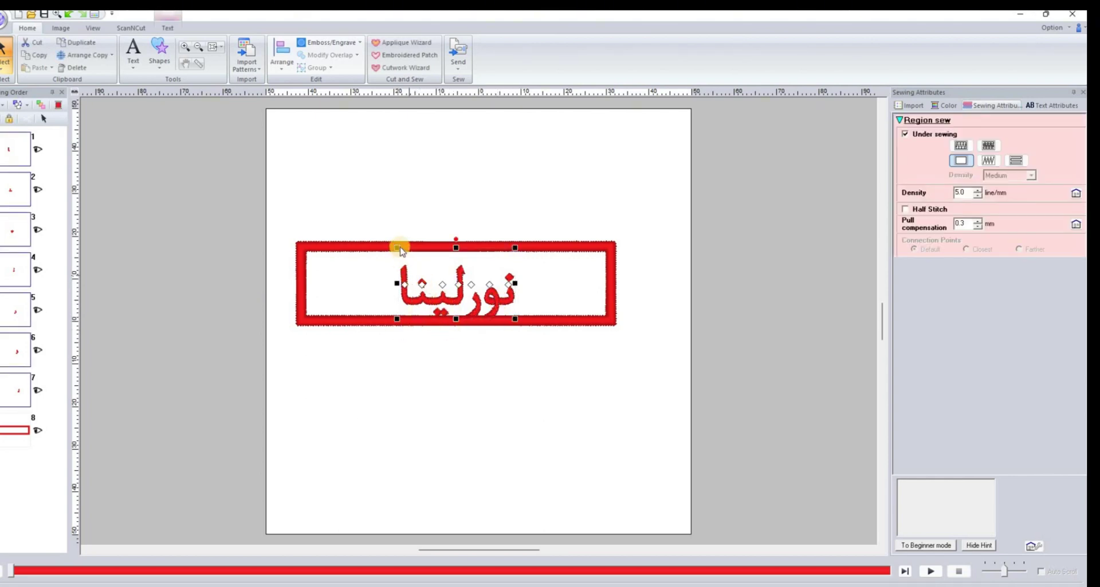
{"action": "left_click", "coordinate": [498, 302]}
{"action": "left_click", "coordinate": [479, 306]}
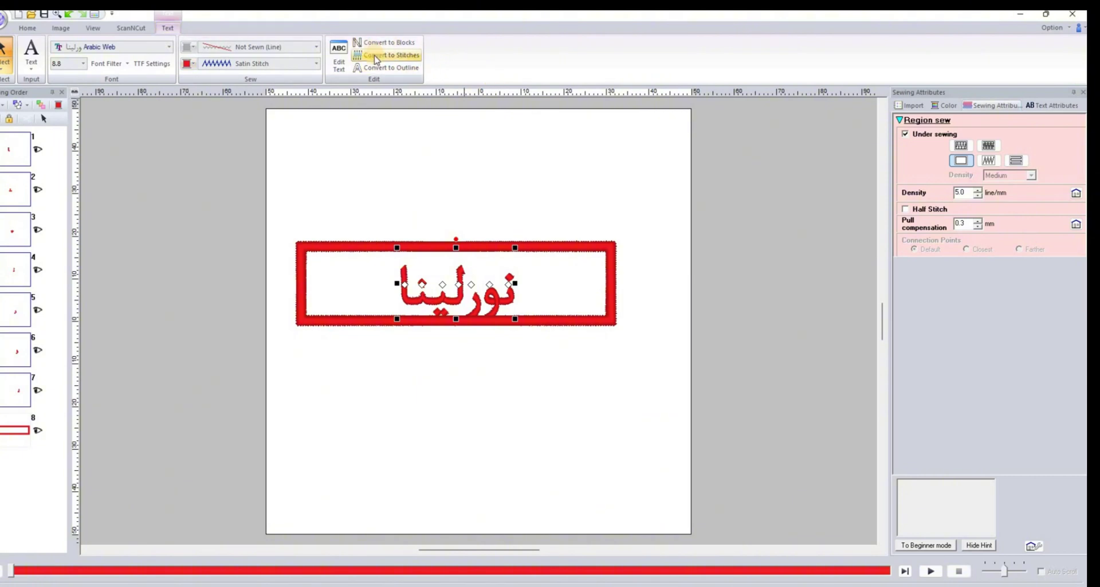
{"action": "left_click", "coordinate": [378, 59]}
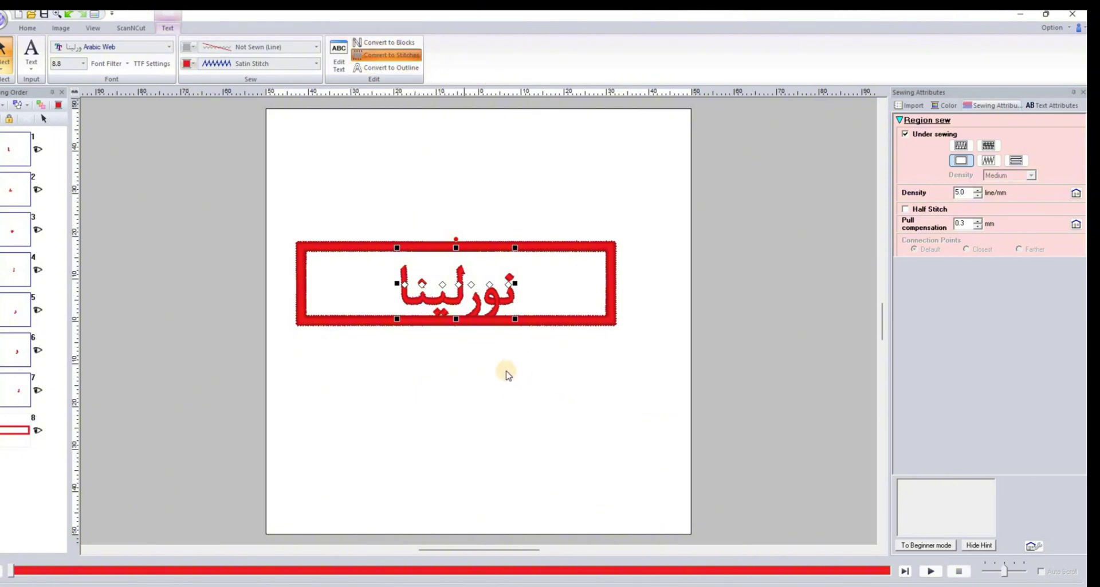
Step: Move the converted lettering above the frame and check which text and sewing attributes it offers
{"action": "left_click", "coordinate": [445, 294]}
{"action": "left_click_drag", "start_coordinate": [457, 295], "coordinate": [484, 189]}
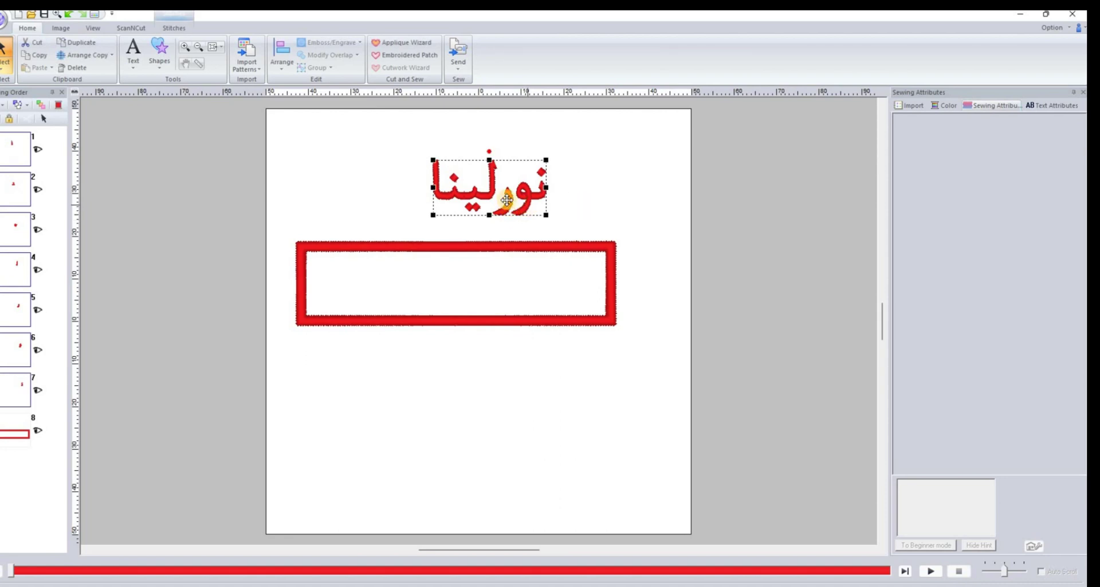
{"action": "left_click_drag", "start_coordinate": [489, 194], "coordinate": [451, 193]}
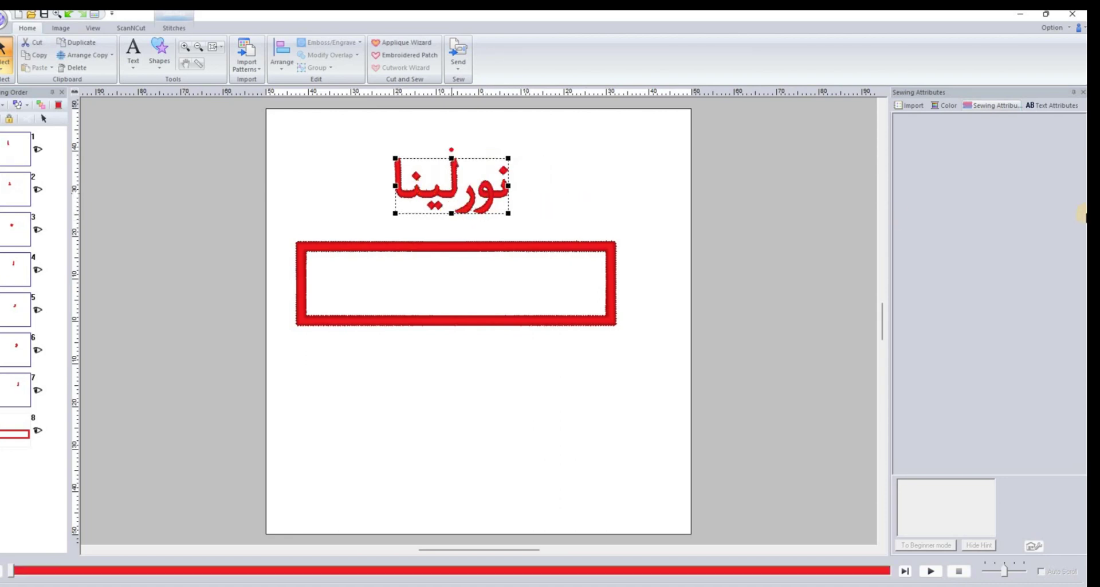
{"action": "left_click", "coordinate": [1040, 108]}
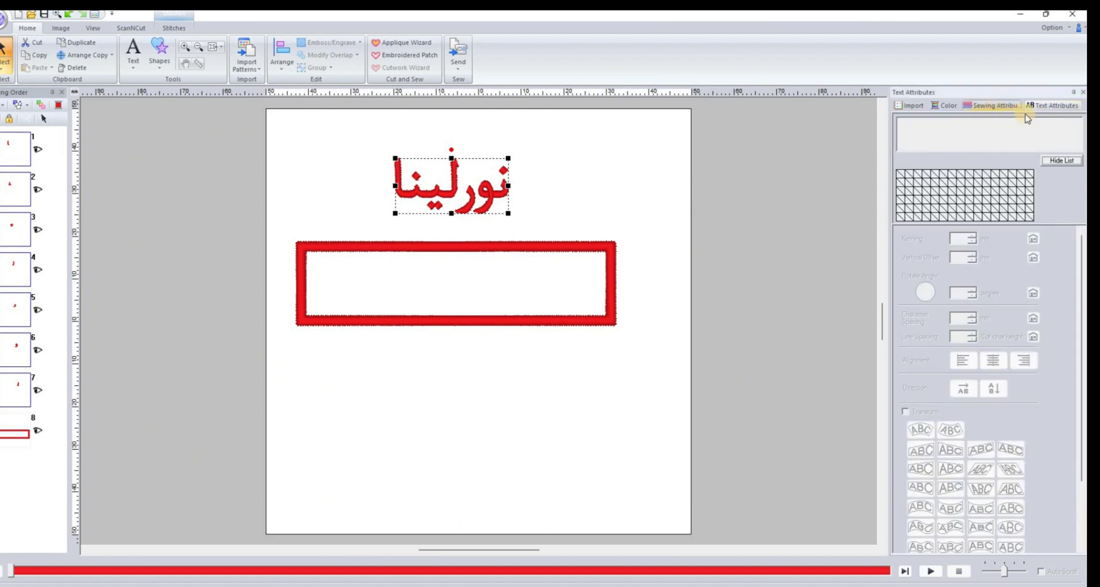
{"action": "left_click", "coordinate": [1048, 106]}
{"action": "left_click", "coordinate": [987, 107]}
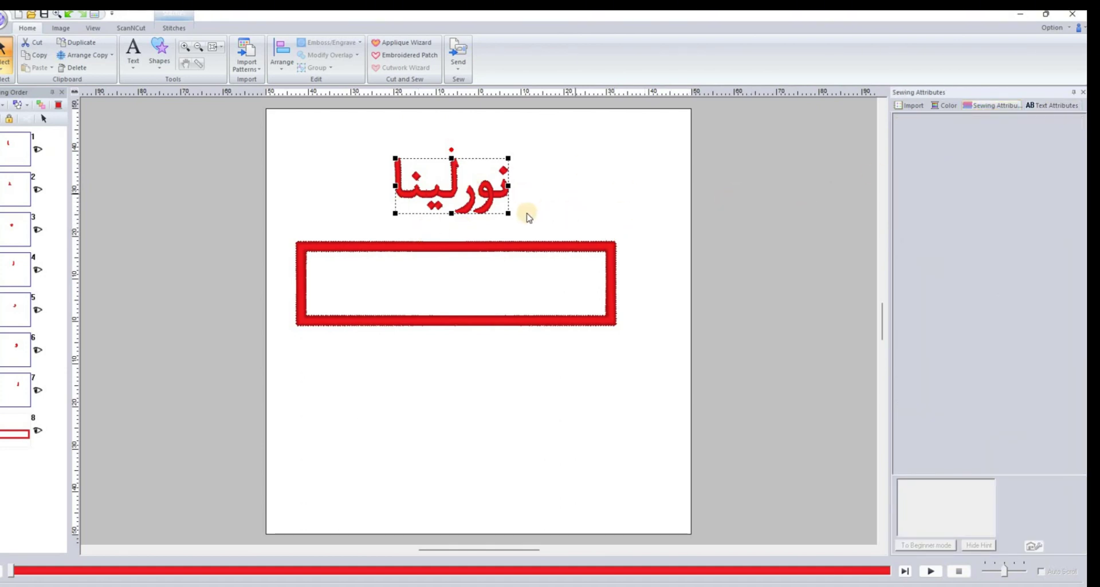
Step: Place the converted lettering back inside the frame, deselect it, and shift it up across the frame's upper edge
{"action": "left_click_drag", "start_coordinate": [482, 192], "coordinate": [493, 297]}
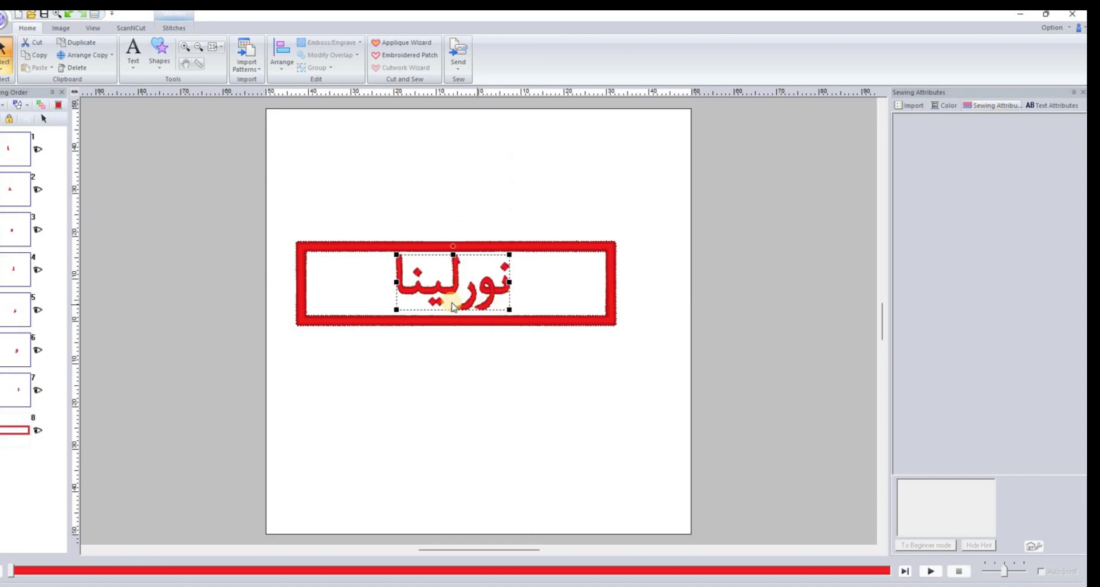
{"action": "left_click", "coordinate": [484, 300]}
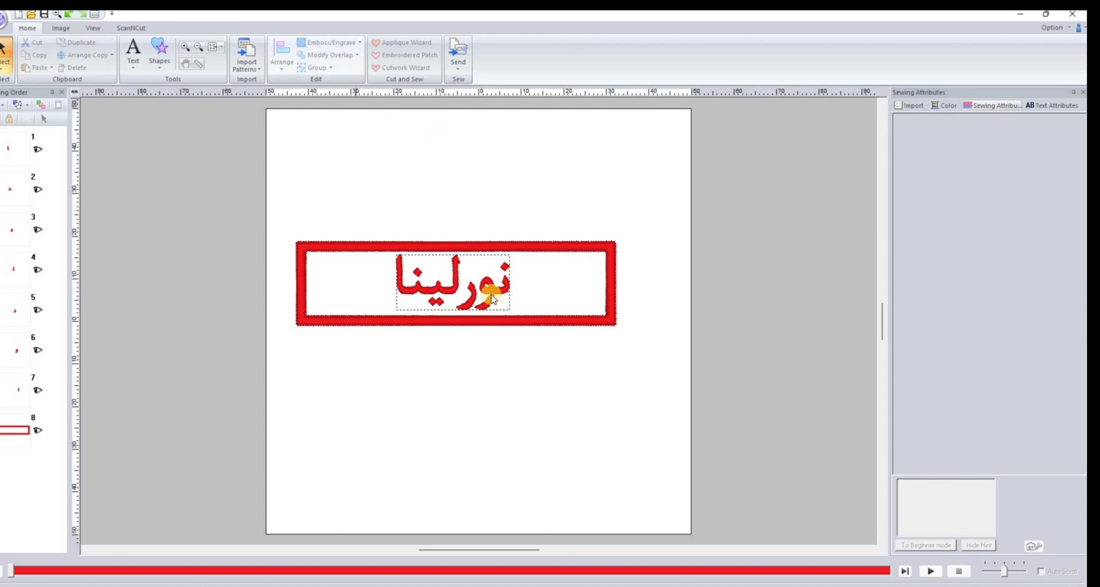
{"action": "left_click", "coordinate": [431, 286]}
{"action": "left_click_drag", "start_coordinate": [437, 274], "coordinate": [446, 234]}
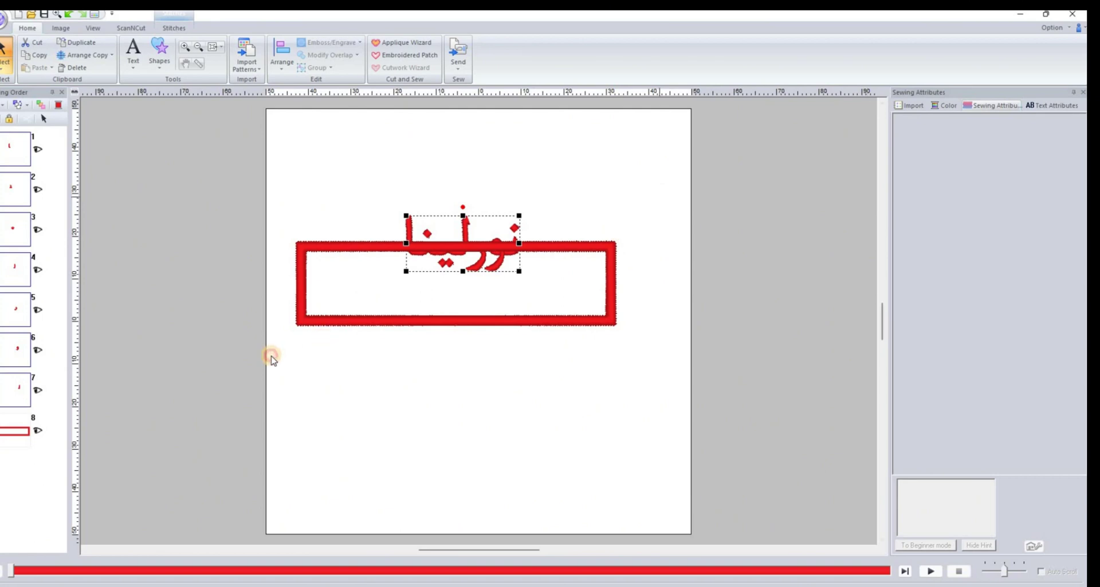
Step: Select the lettering and frame together and align their centres both horizontally and vertically
{"action": "left_click_drag", "start_coordinate": [275, 359], "coordinate": [662, 194]}
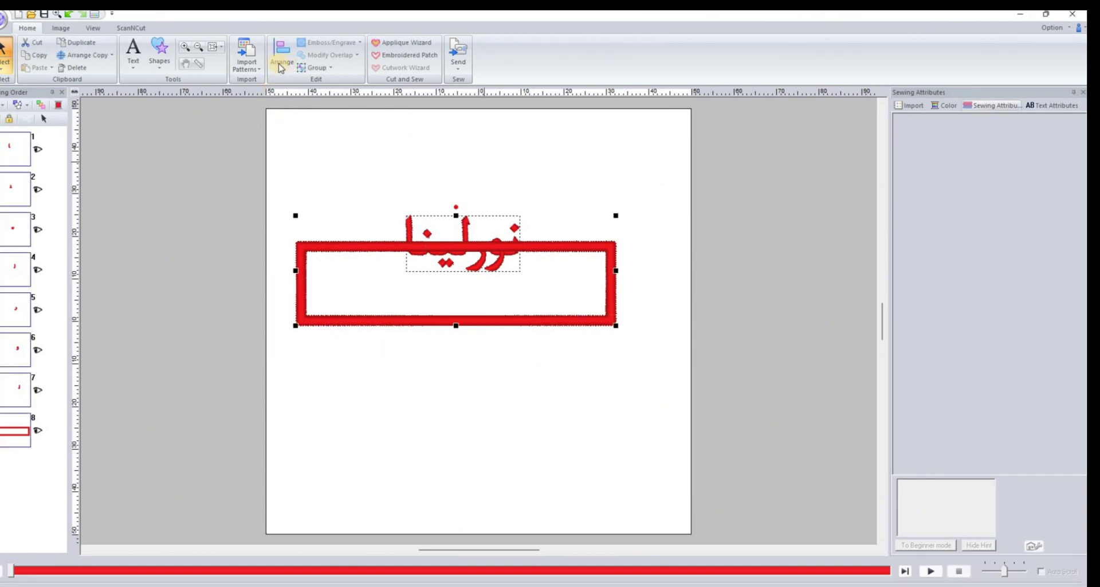
{"action": "left_click", "coordinate": [229, 367]}
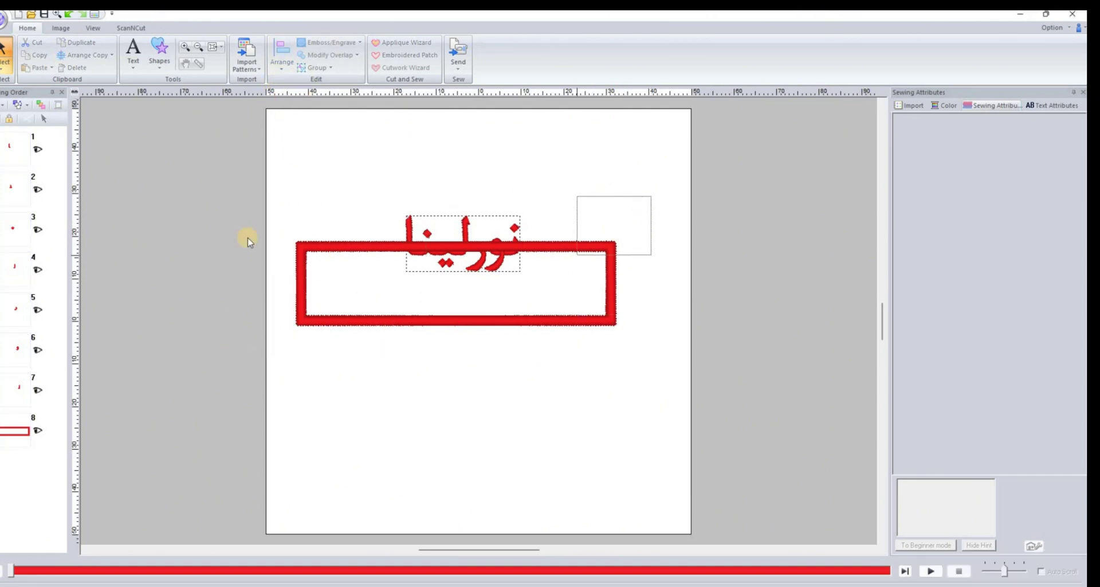
{"action": "key", "text": "ctrl+a"}
{"action": "left_click", "coordinate": [283, 63]}
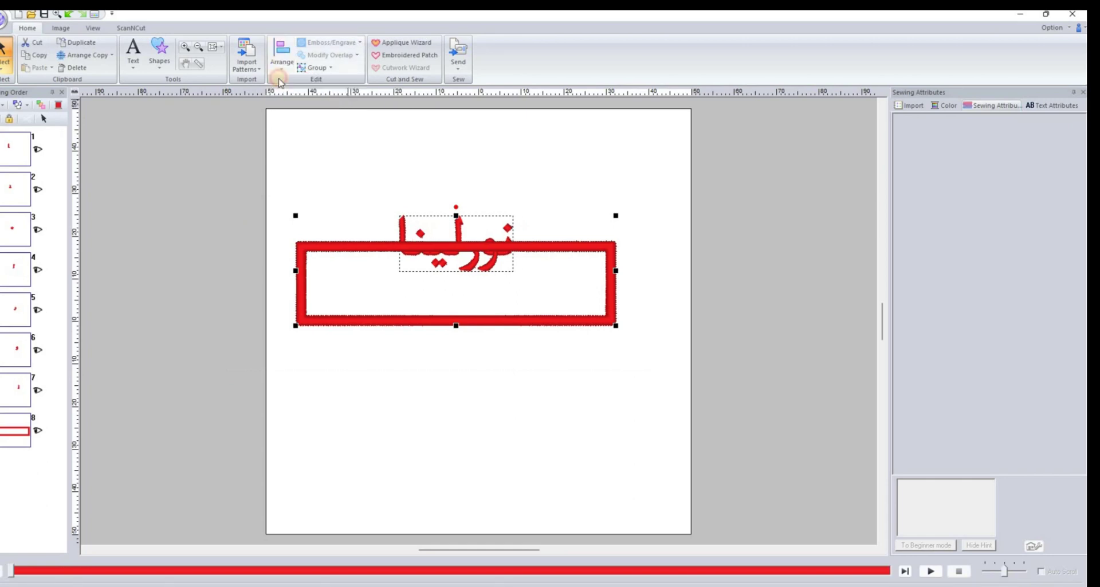
{"action": "left_click", "coordinate": [281, 57]}
{"action": "mouse_move", "coordinate": [298, 82]}
{"action": "left_click", "coordinate": [354, 154]}
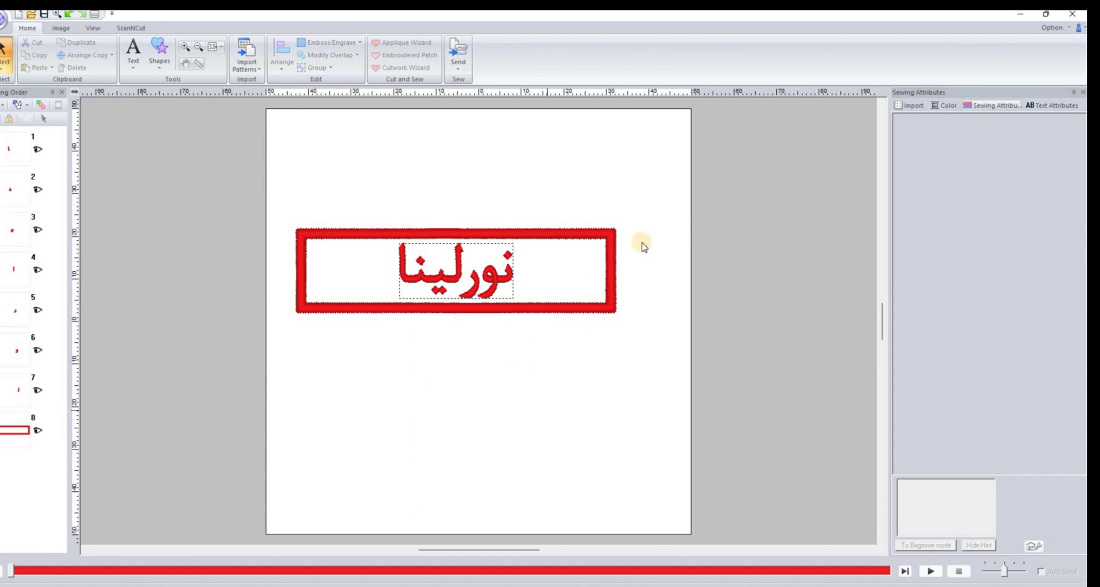
Step: Move the framed lettering to the page's upper-left corner and matrix-copy it down the page with 2.5 mm spacing, making four rows
{"action": "left_click_drag", "start_coordinate": [637, 204], "coordinate": [327, 202]}
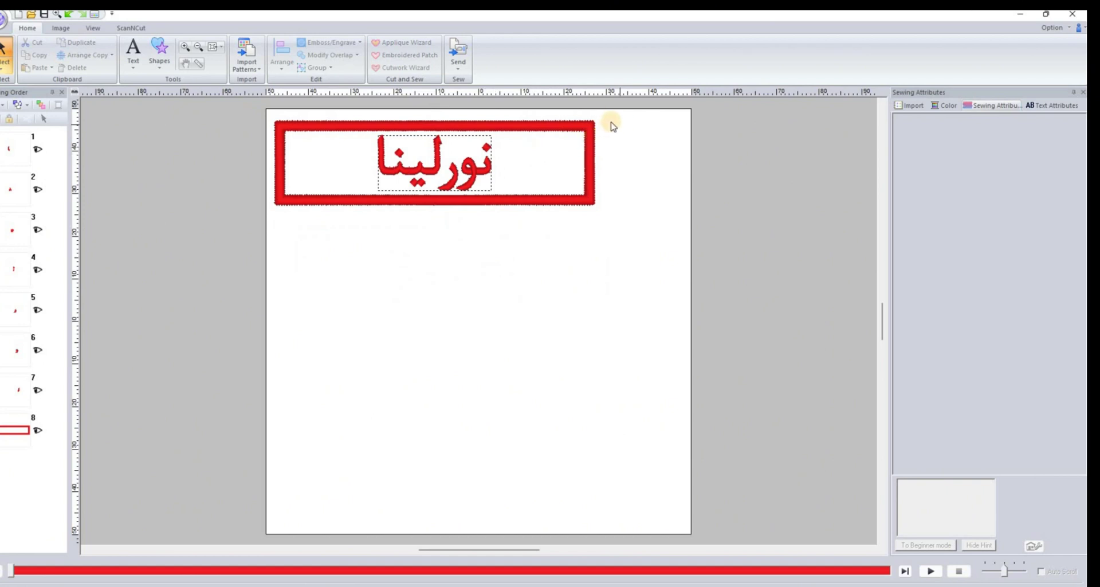
{"action": "left_click_drag", "start_coordinate": [246, 258], "coordinate": [614, 102]}
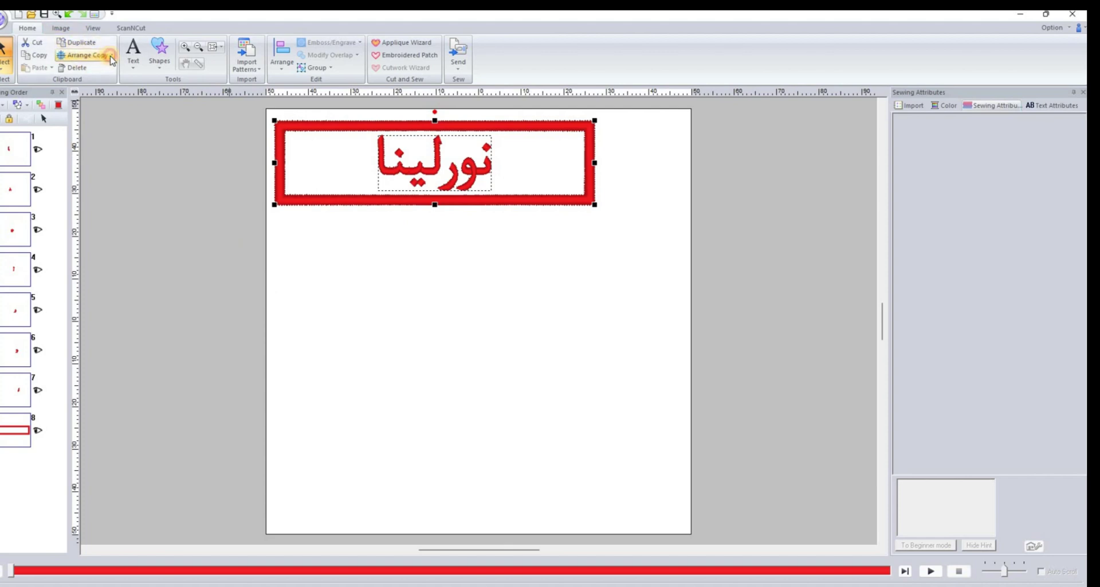
{"action": "left_click", "coordinate": [86, 55]}
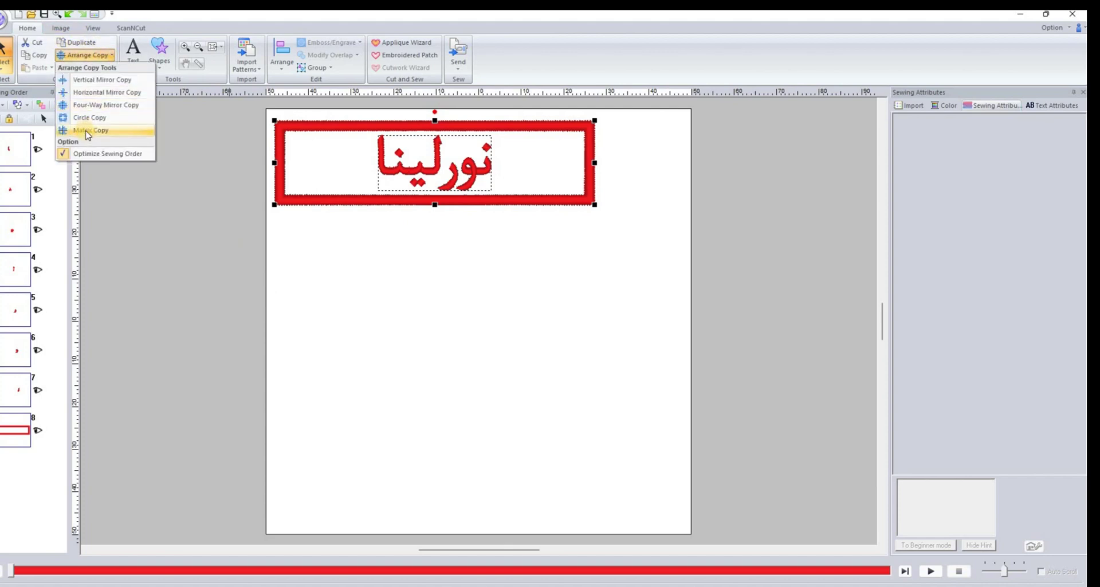
{"action": "left_click", "coordinate": [88, 131]}
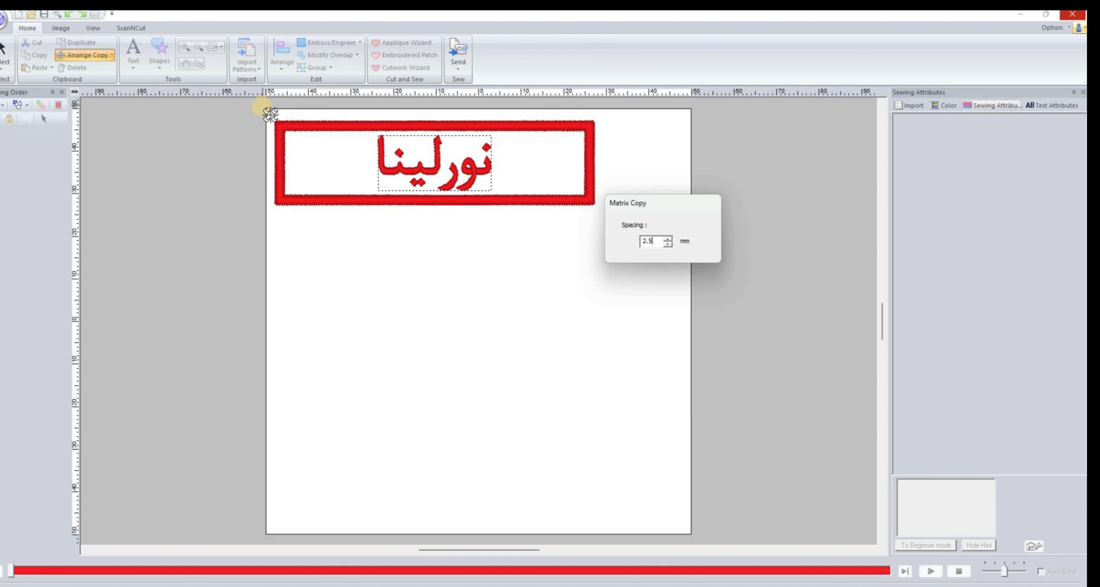
{"action": "left_click_drag", "start_coordinate": [266, 110], "coordinate": [732, 526]}
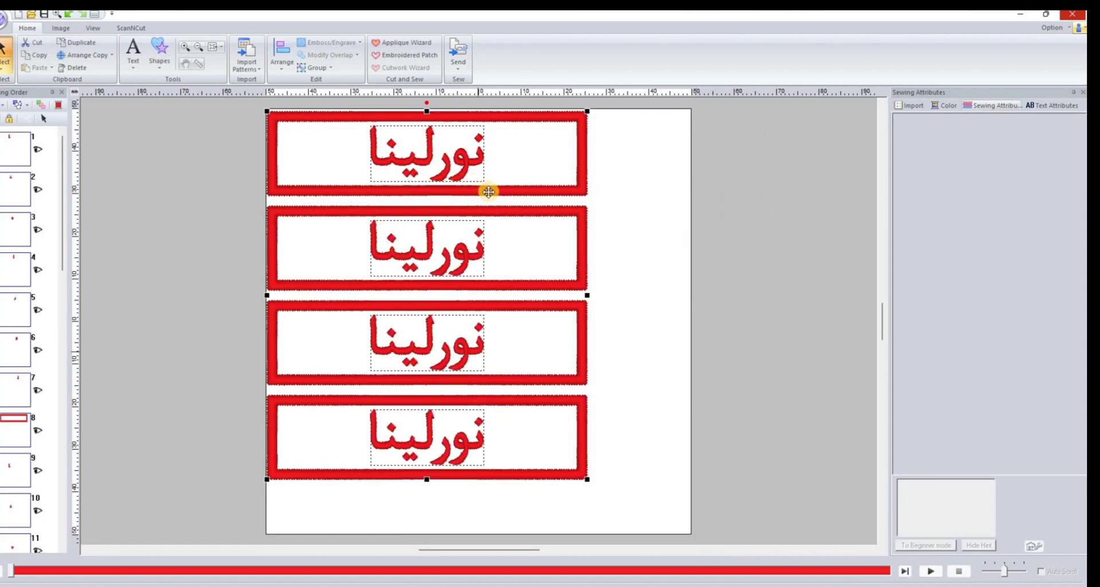
Step: Nudge the four copies slightly right and down to clear the page edges, and briefly select the top lettering to check it
{"action": "left_click", "coordinate": [588, 143]}
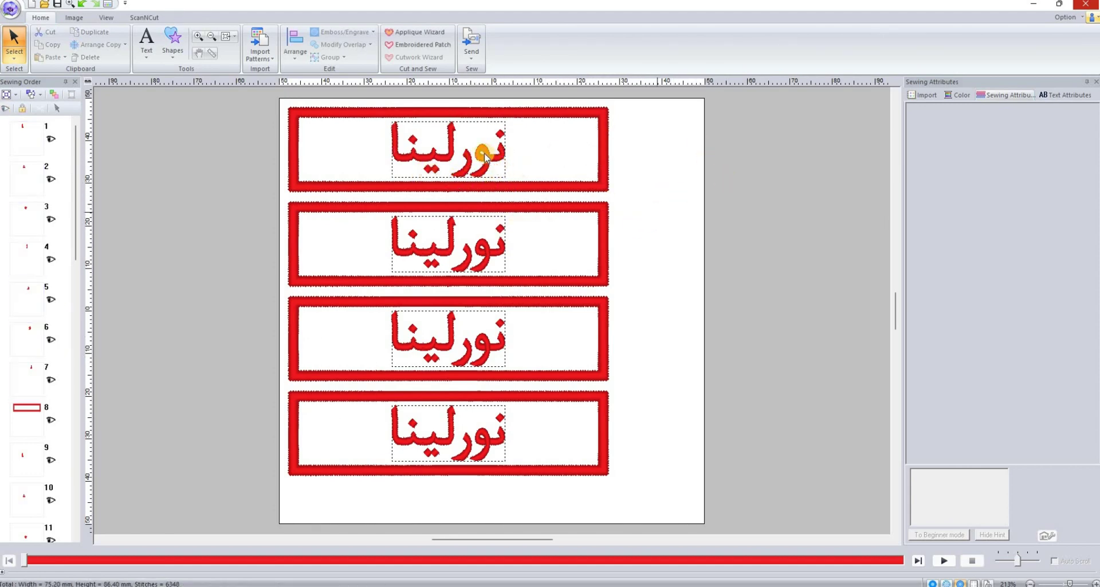
{"action": "key", "text": "Tab"}
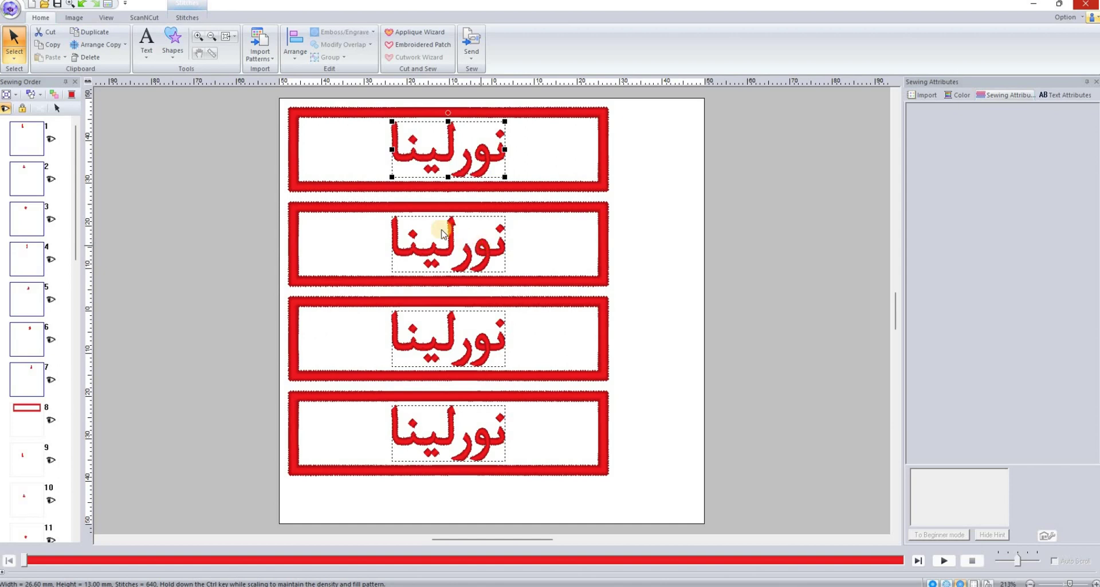
{"action": "left_click", "coordinate": [246, 120]}
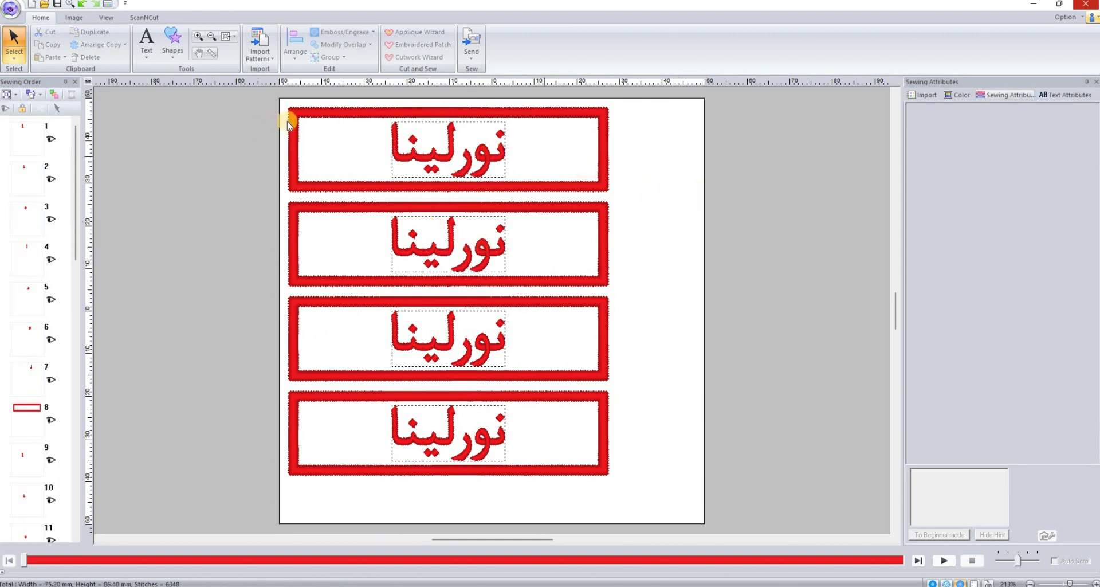